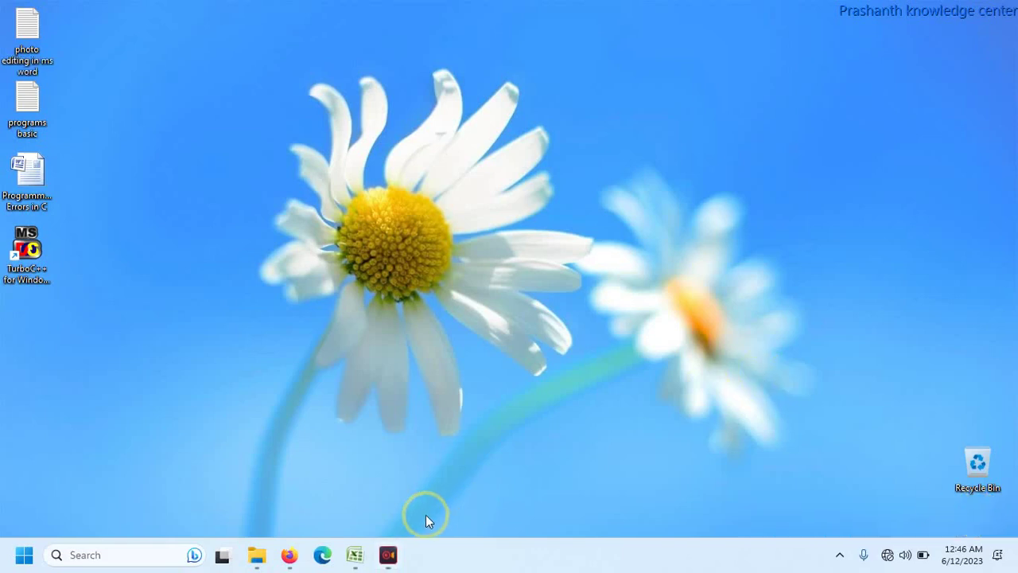
Bring the Diamond Public School marks workbook to the front in Excel
left_click(354, 554)
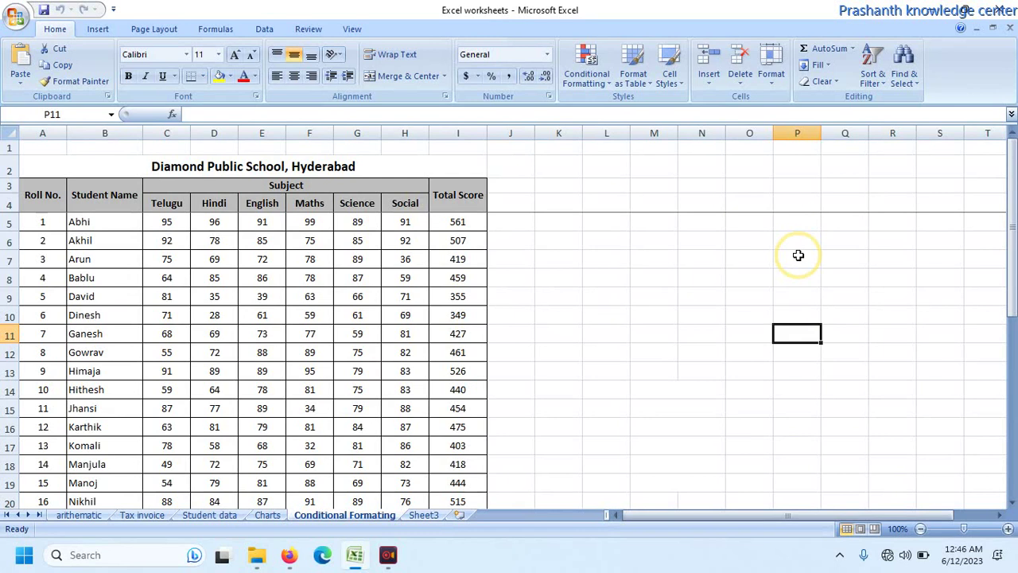
left_click(799, 255)
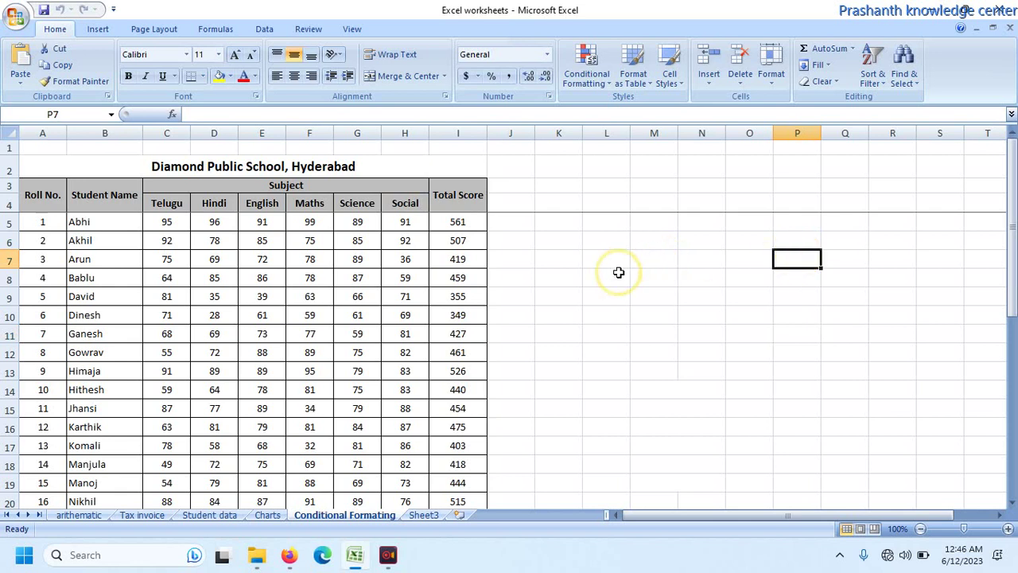
Select the subject marks range C5:H25, Telugu through Social
left_click(172, 215)
key("shift+Right")
key("shift+Right")
key("shift+Right")
key("shift+Right")
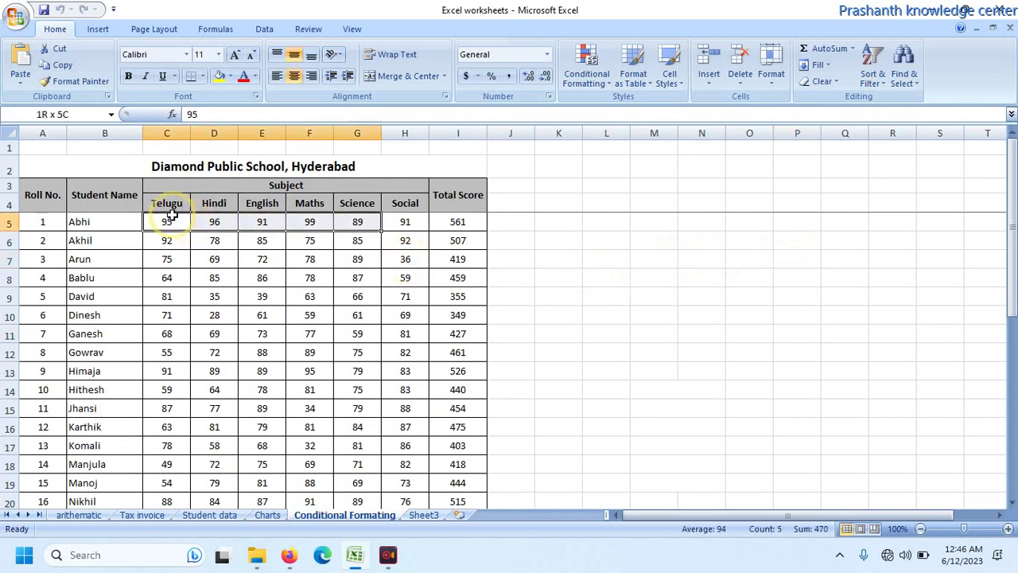
key("shift+Right")
key("shift+Down")
key("shift+Down")
key("shift+Down")
key("shift+Down")
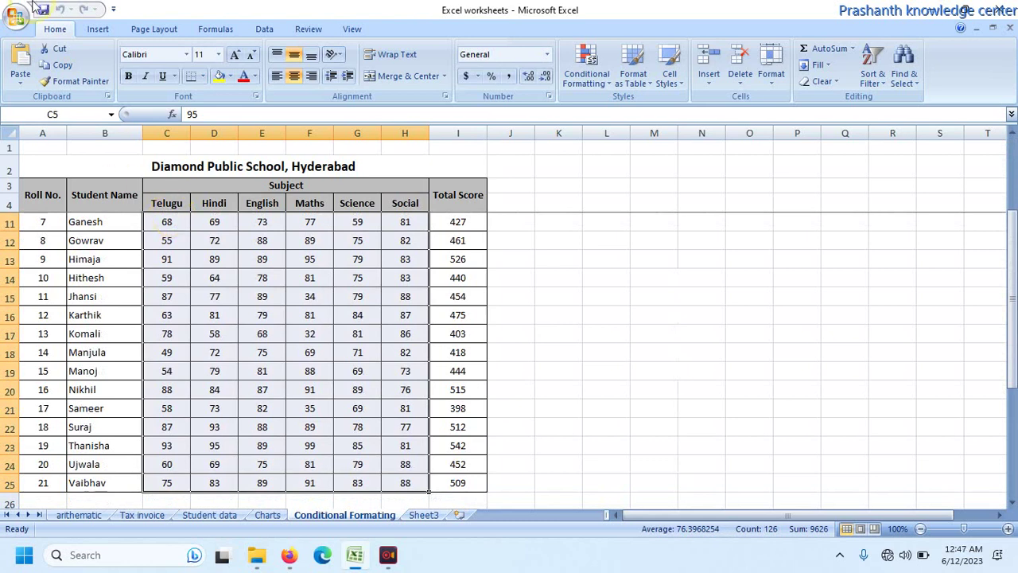
Add a Less Than 35 highlight rule with a custom yellow fill to the marks
left_click(587, 80)
mouse_move(592, 108)
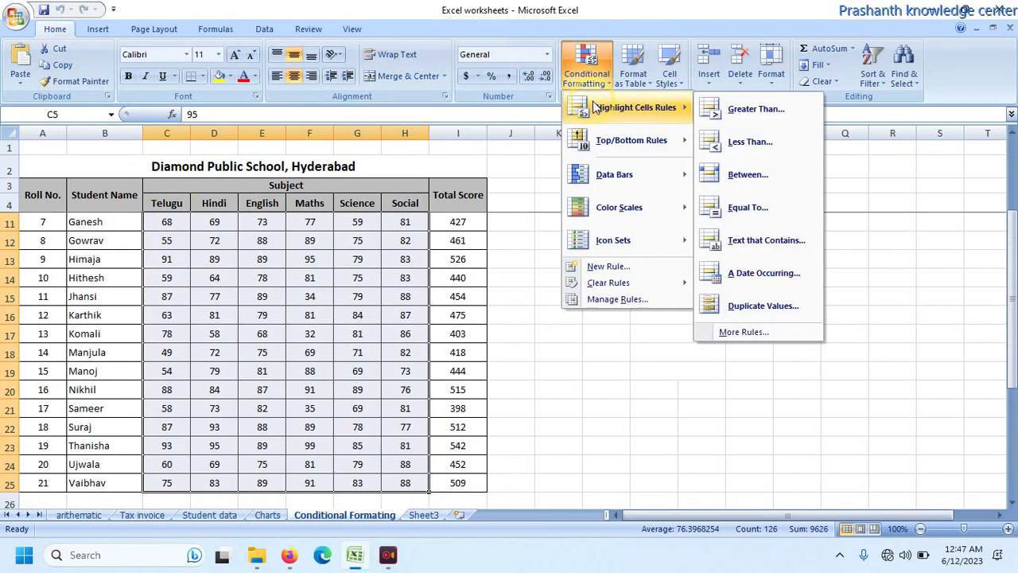
left_click(752, 143)
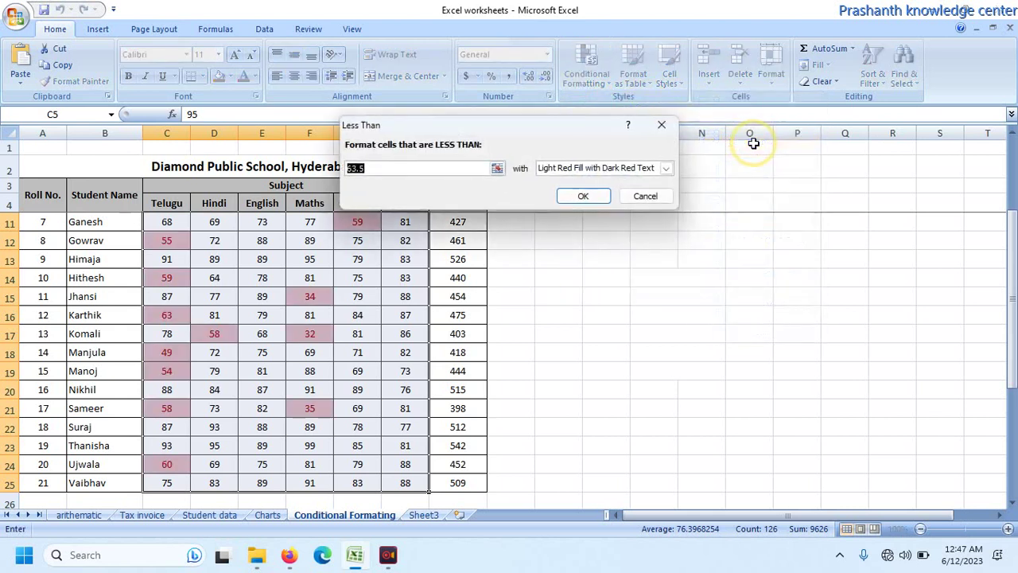
type("35")
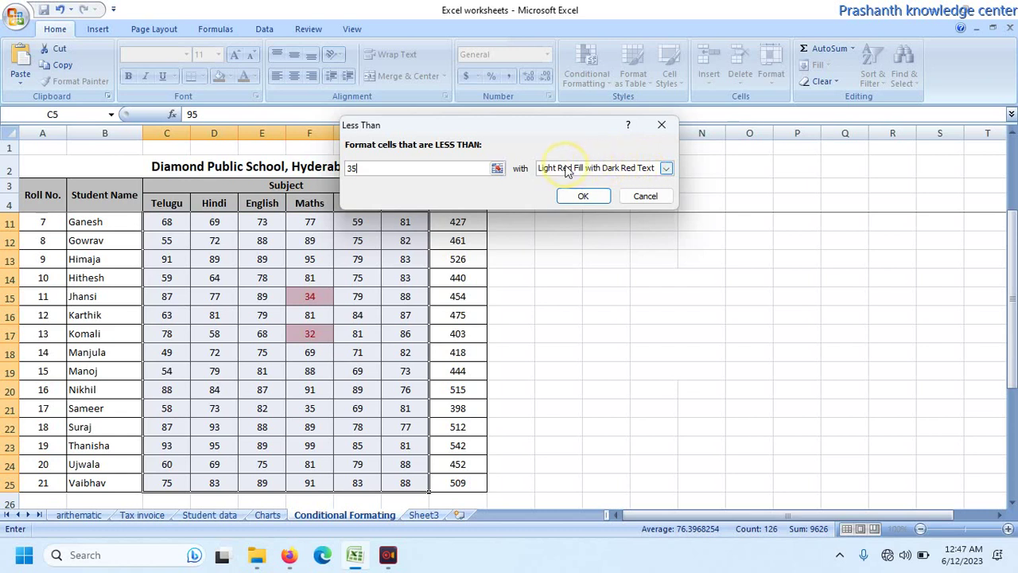
left_click(665, 167)
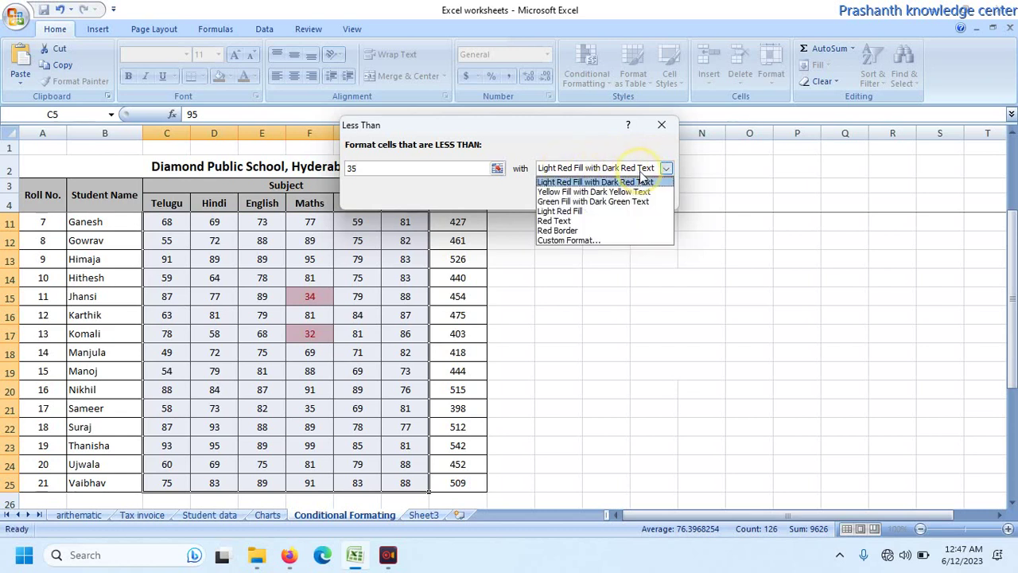
left_click(572, 240)
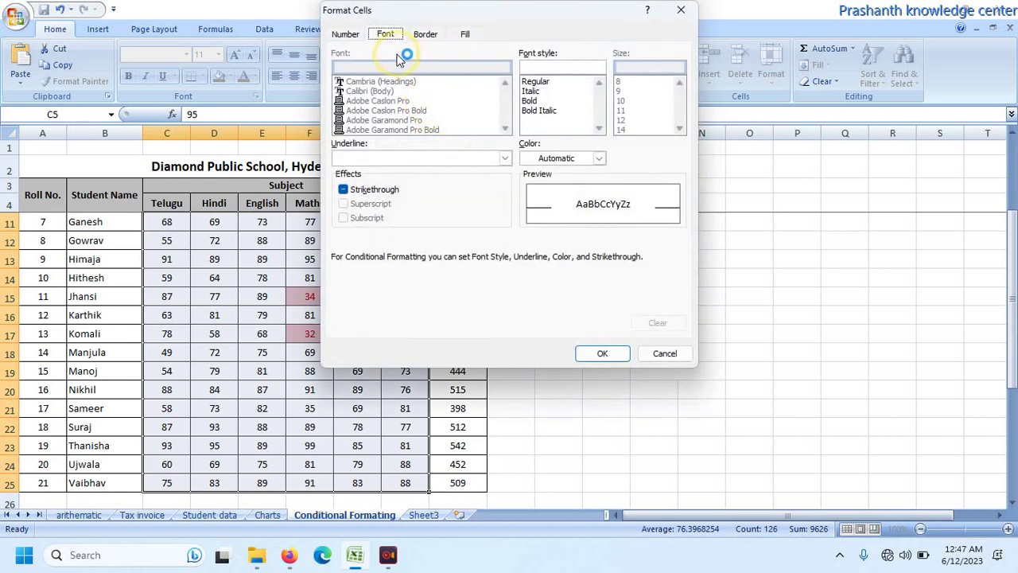
left_click(466, 33)
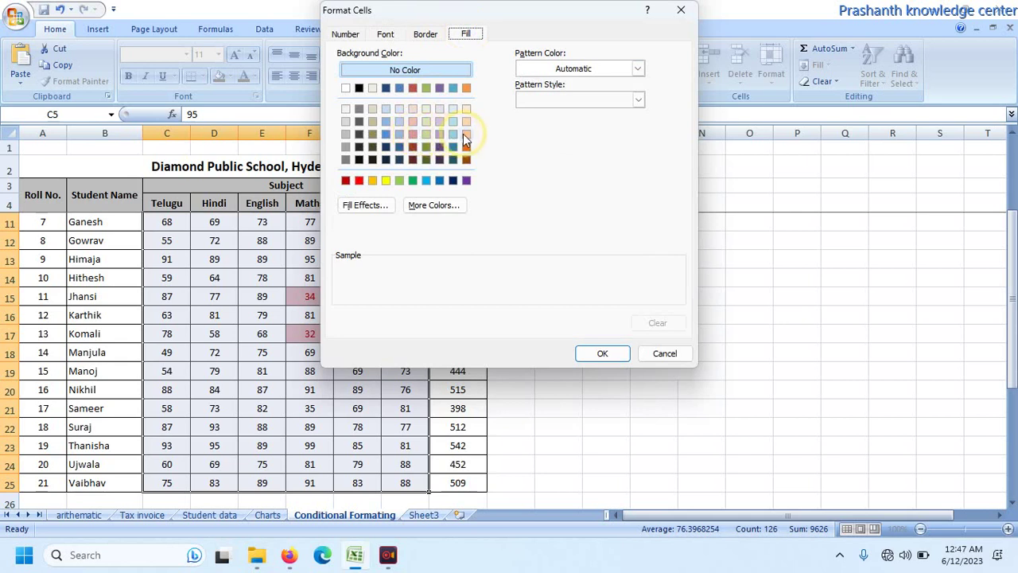
left_click(386, 180)
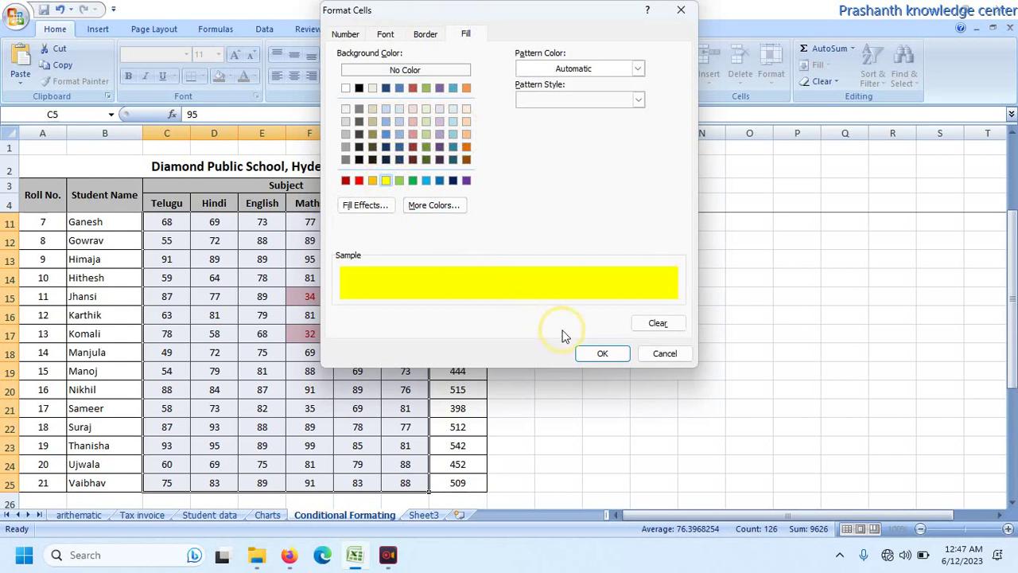
left_click(593, 357)
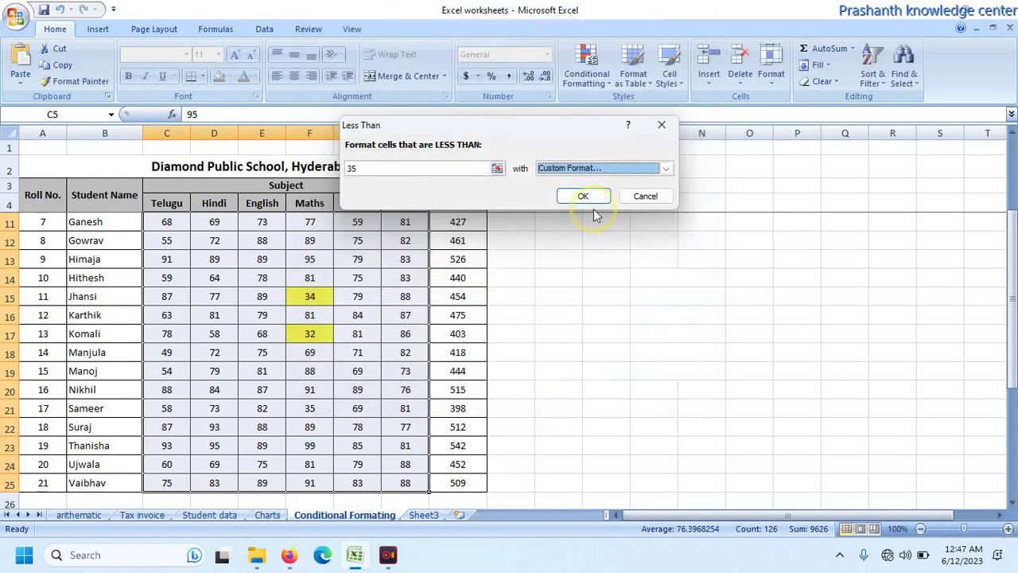
left_click(592, 197)
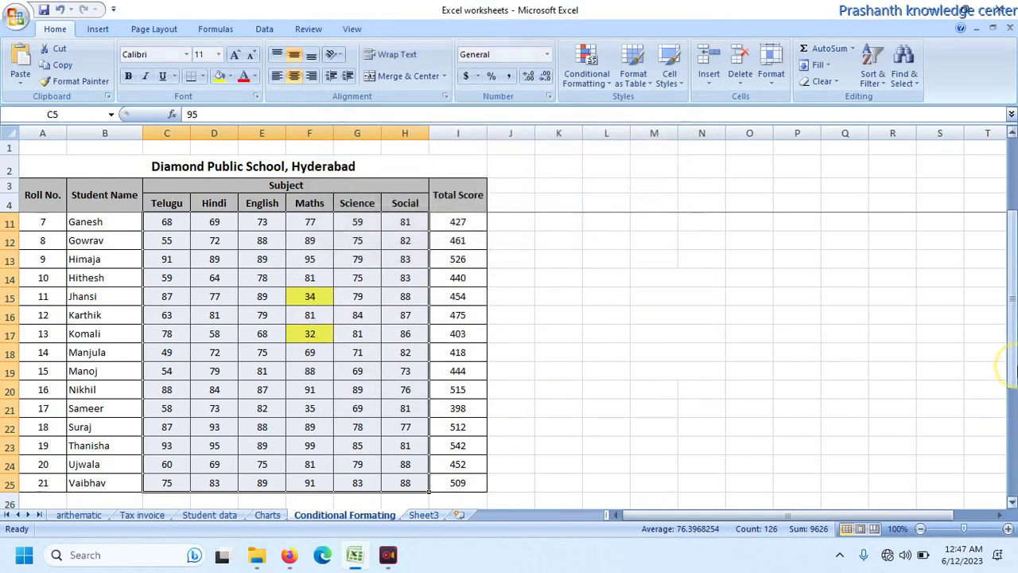
Change the marks in D10 to 35, D12 to 28 and E7 to 26
left_click_drag(1014, 364, 1013, 227)
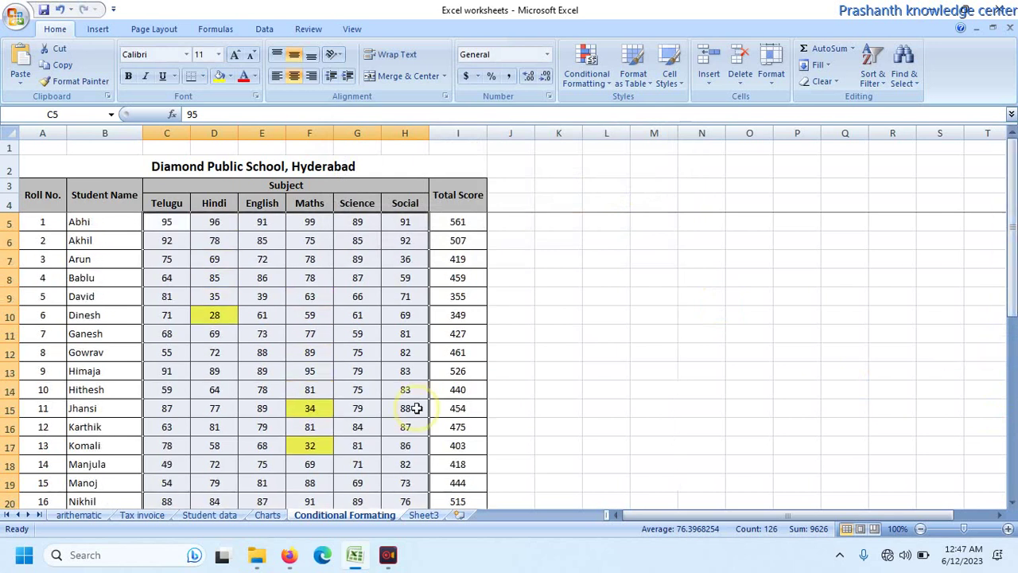
left_click(214, 311)
type("35")
key("Return")
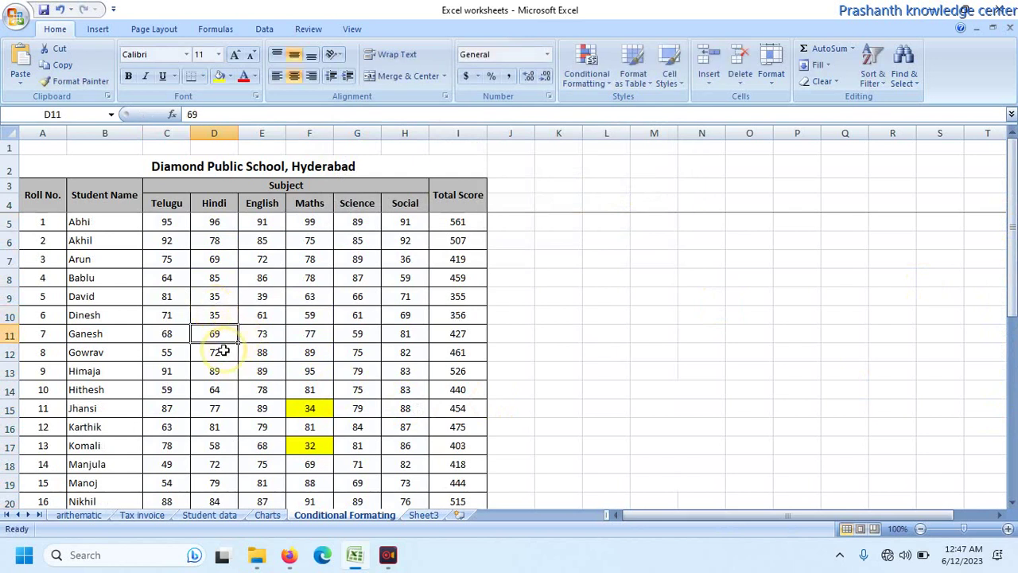
left_click(223, 351)
type("28")
key("Return")
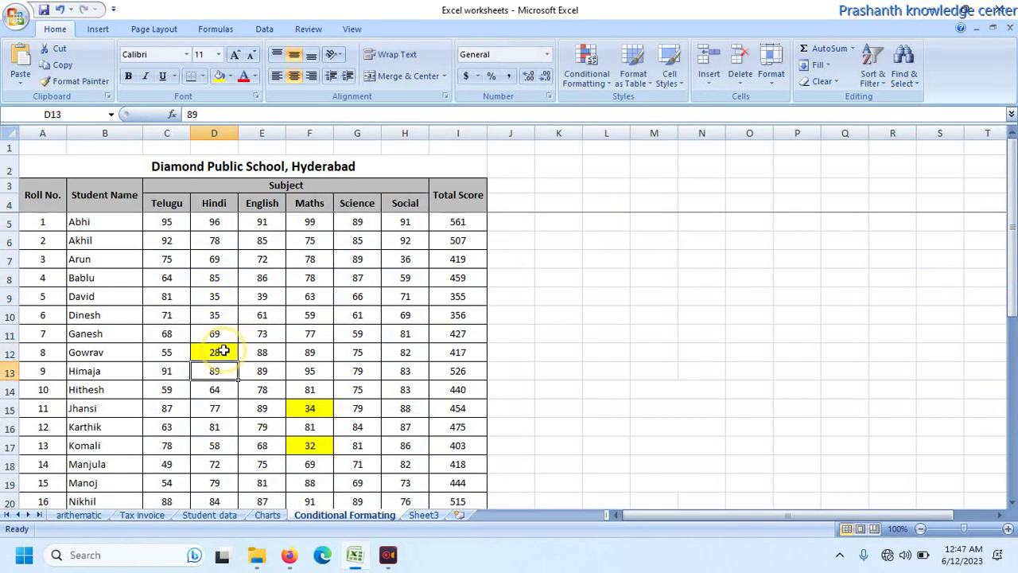
left_click(262, 265)
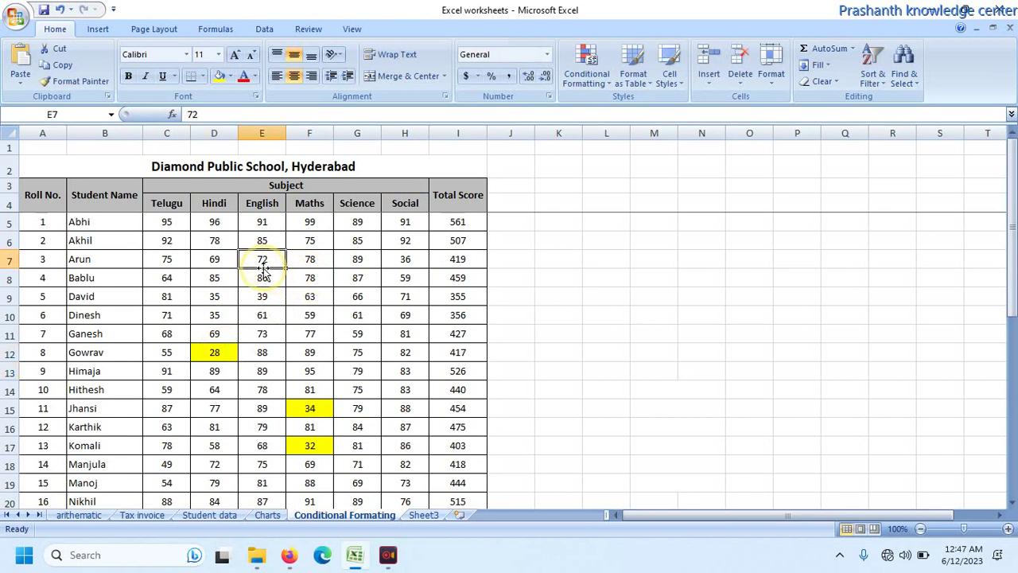
type("26")
key("Return")
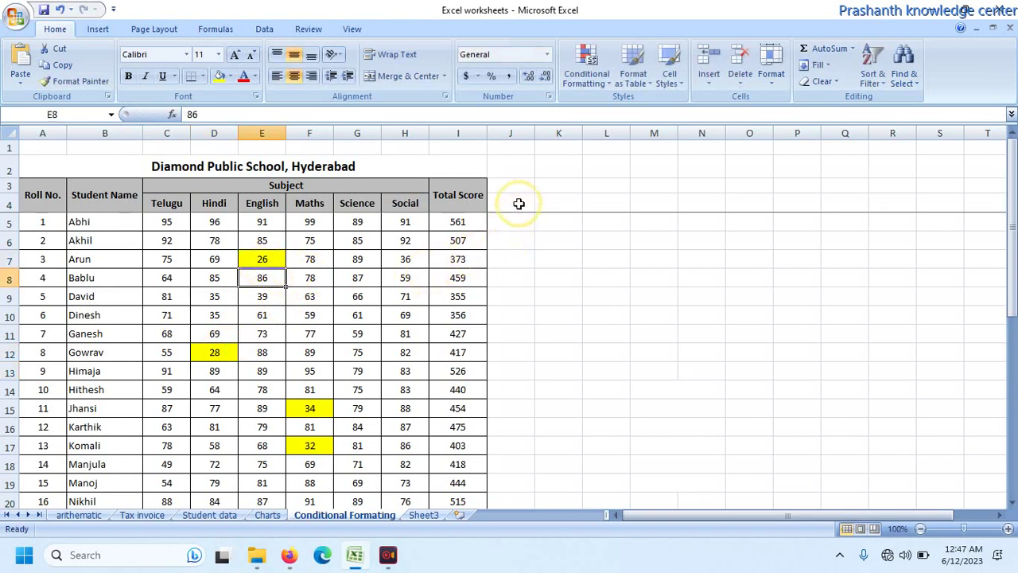
Widen column J and select J3:J4 for a new heading
left_click_drag(540, 136, 545, 135)
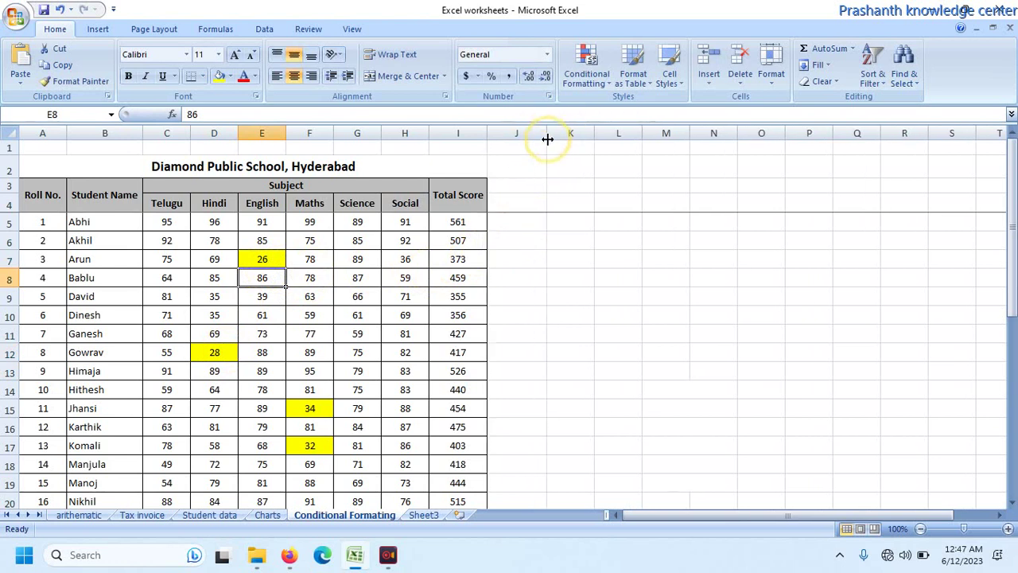
left_click(520, 185)
left_click_drag(520, 185, 520, 203)
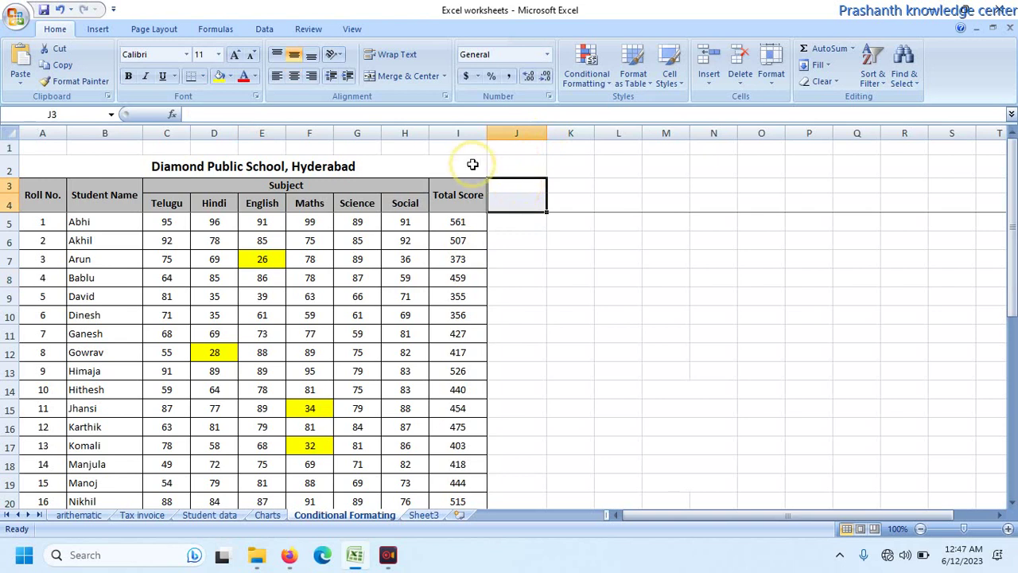
Merge J3:J4 and enter the heading PASS/FAIL
left_click(412, 76)
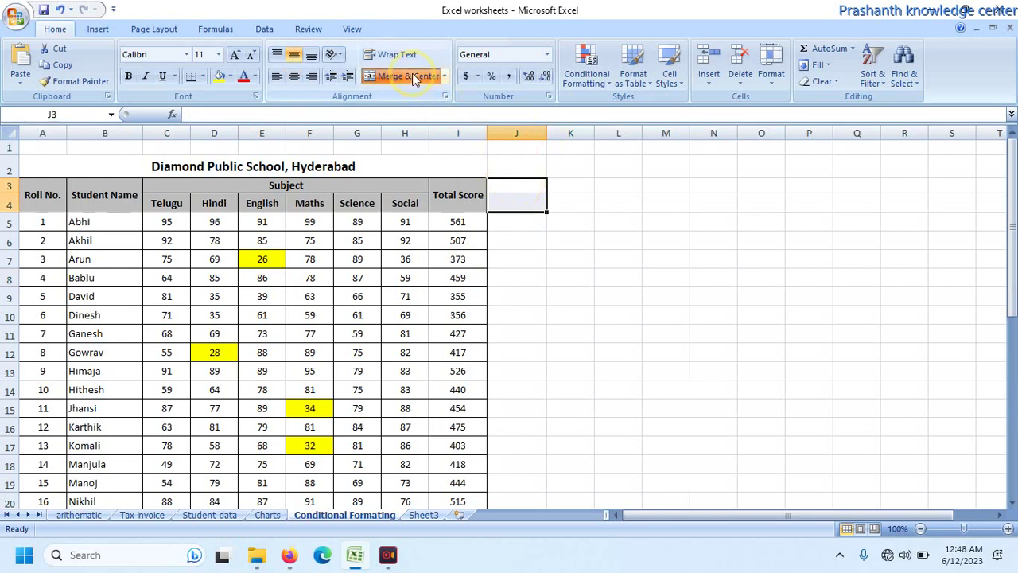
type("PASS/FAIL")
key("Return")
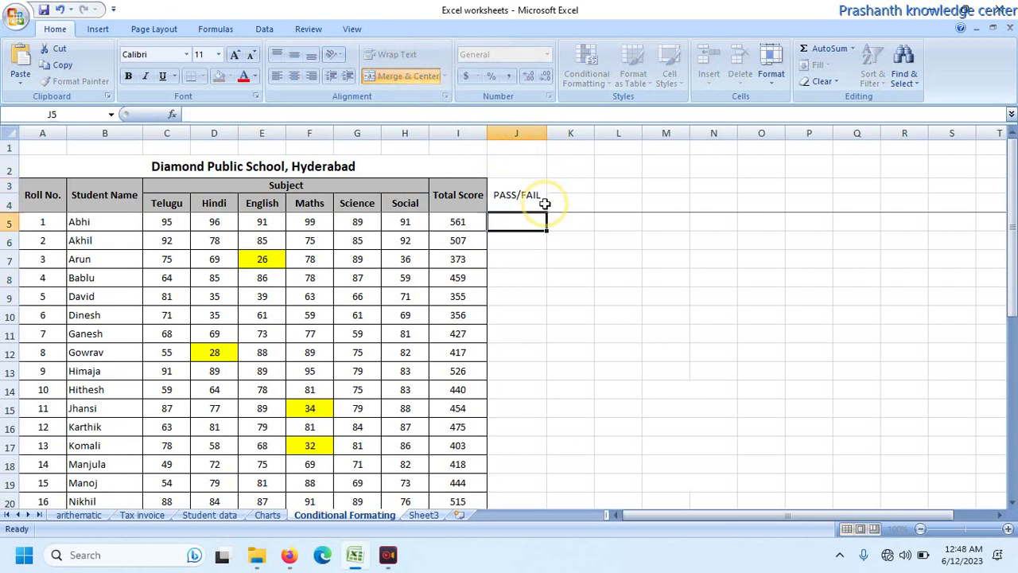
Apply all borders to column J from row 3 to row 25
left_click(537, 196)
left_click_drag(537, 196, 525, 489)
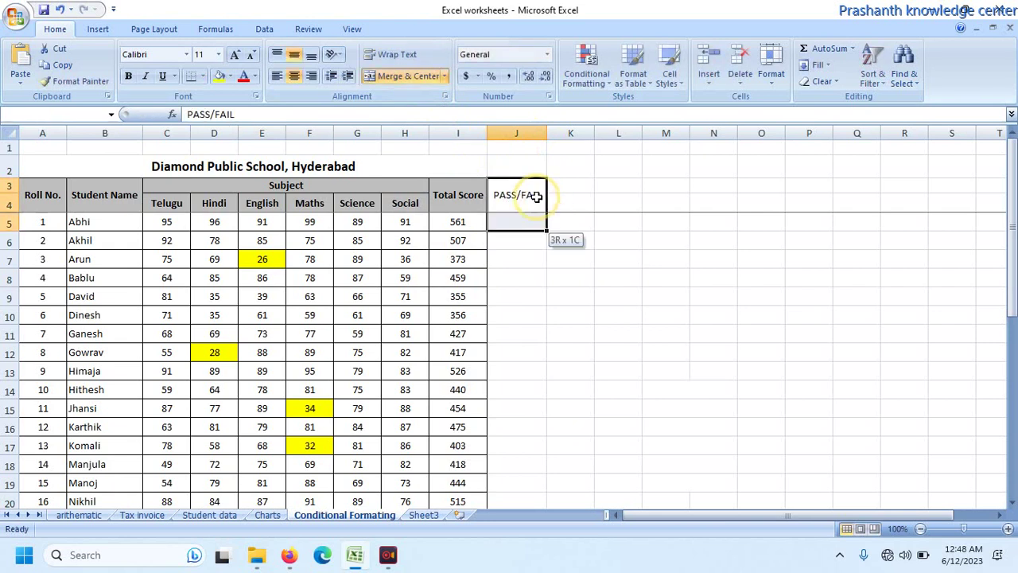
left_click_drag(537, 197, 530, 191)
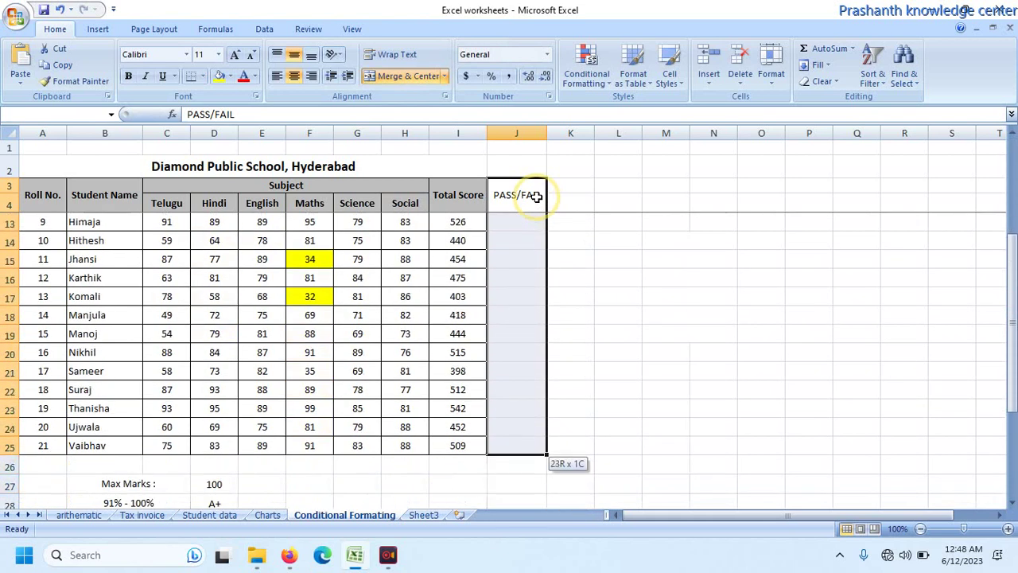
left_click(203, 75)
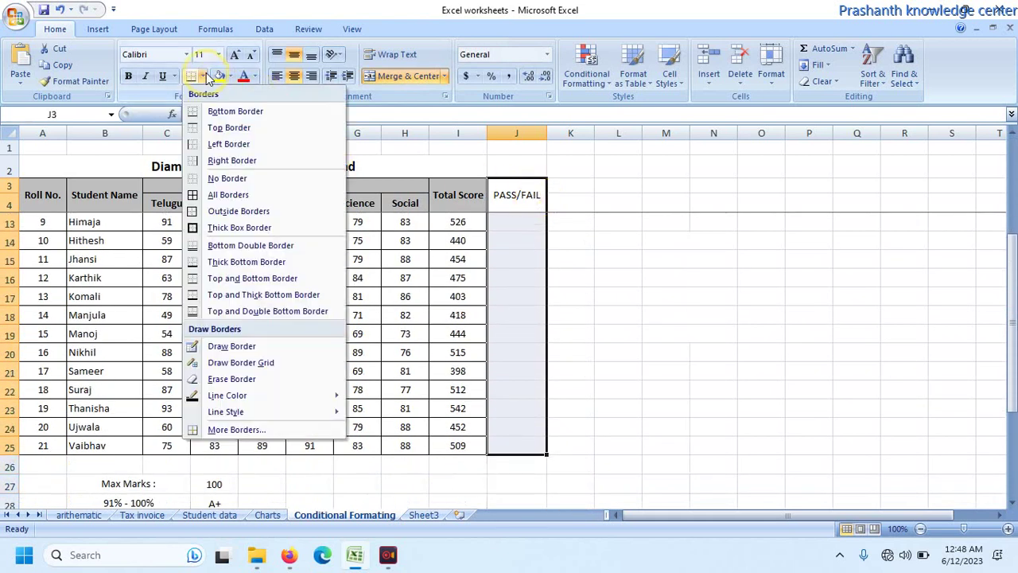
left_click(215, 196)
Begin an IF formula in cell J5
left_click(477, 223)
key("Right")
key("Up")
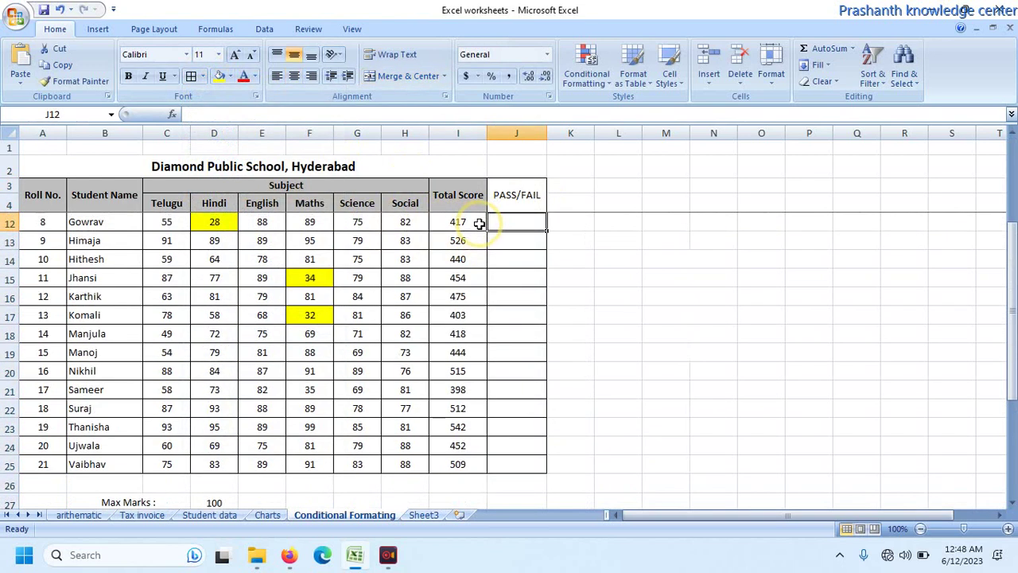
key("Up")
key("Up")
key("Up")
key("Up")
key("Up")
key("Down")
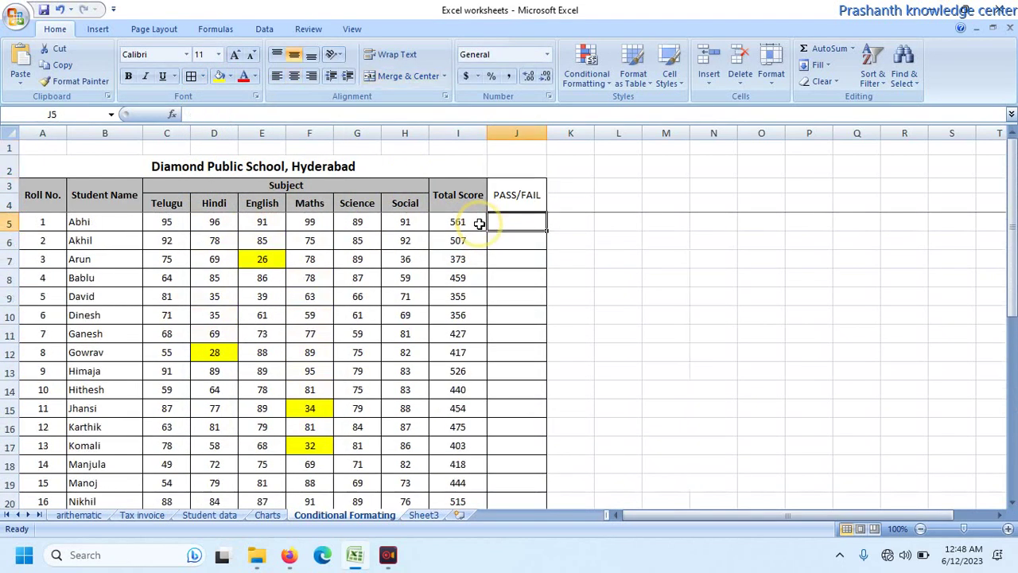
type("=")
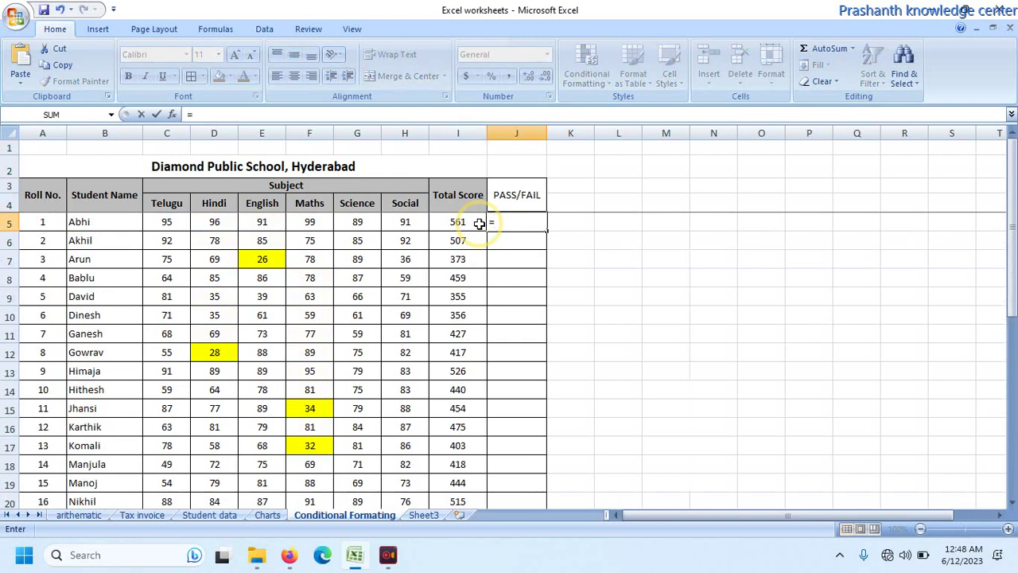
type("if")
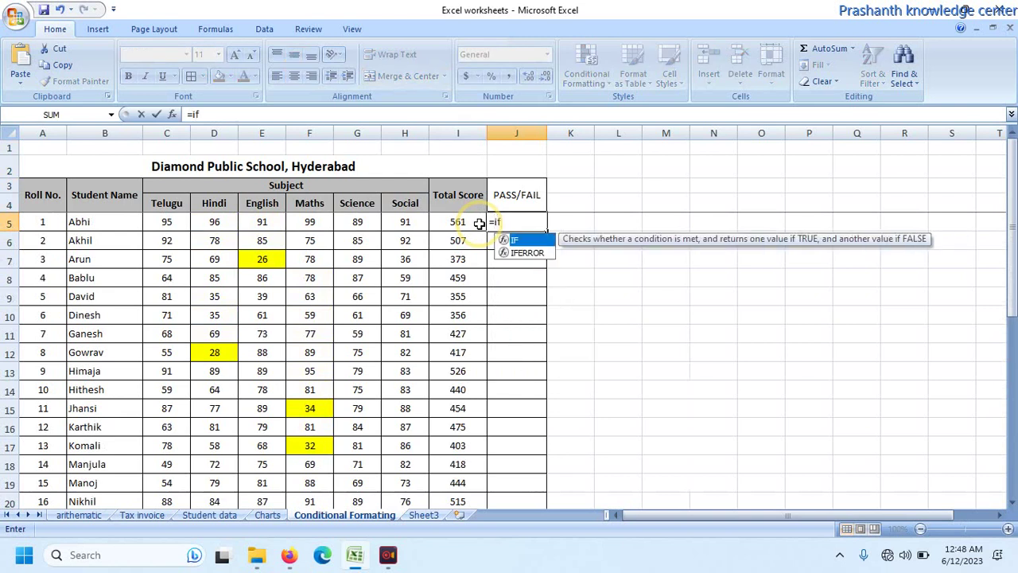
type("(")
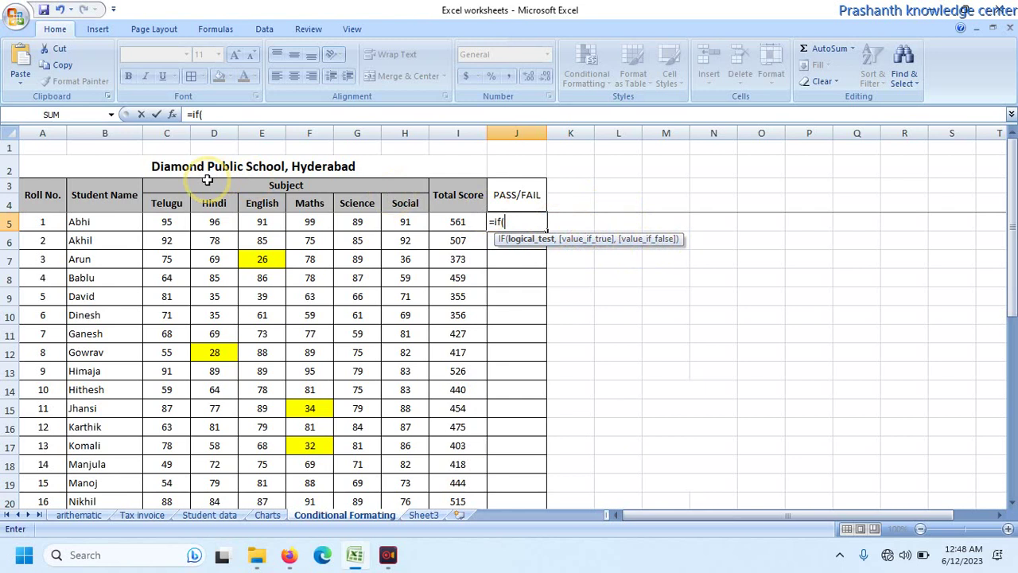
Chain nested IF tests C5>=35, D5>=35, E5>=35, F5>=35 and G5>=35 in J5
left_click(165, 220)
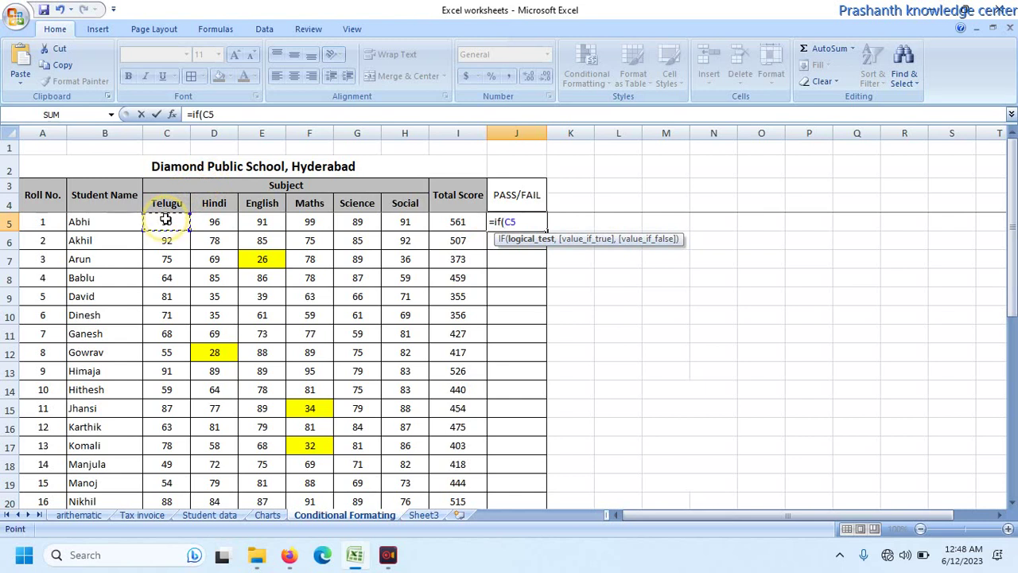
type(">=35")
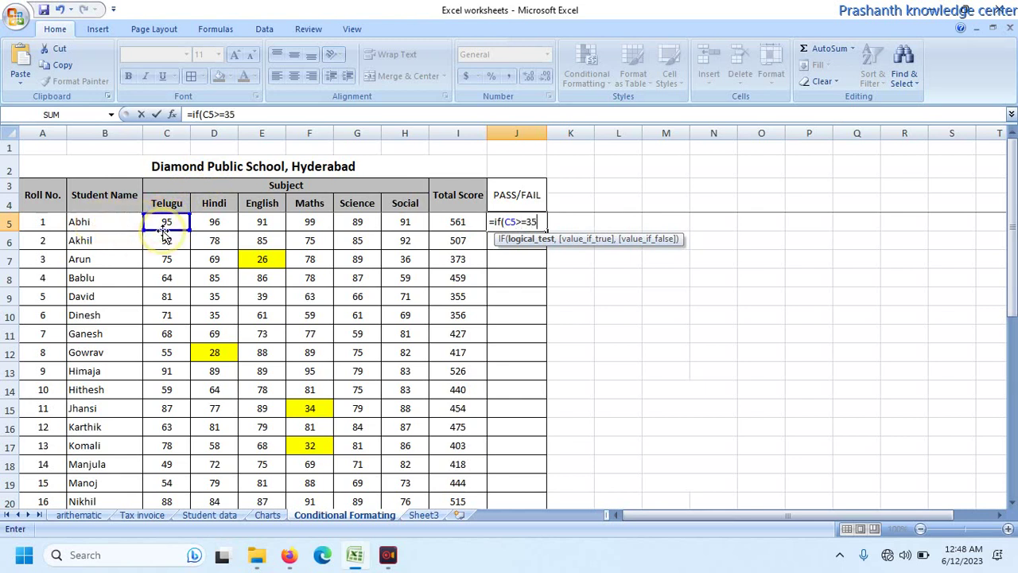
type(",")
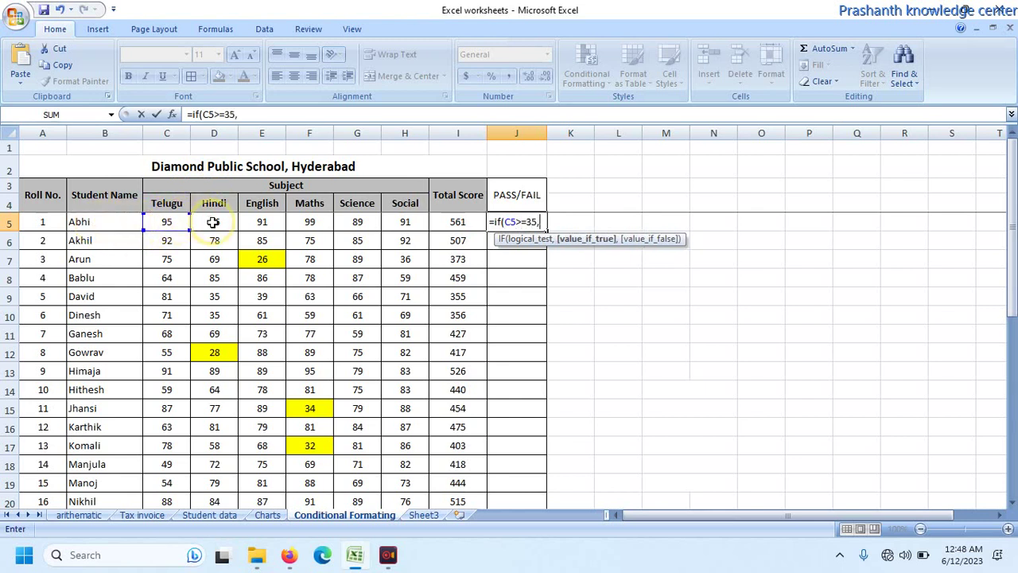
type("if(")
left_click(213, 222)
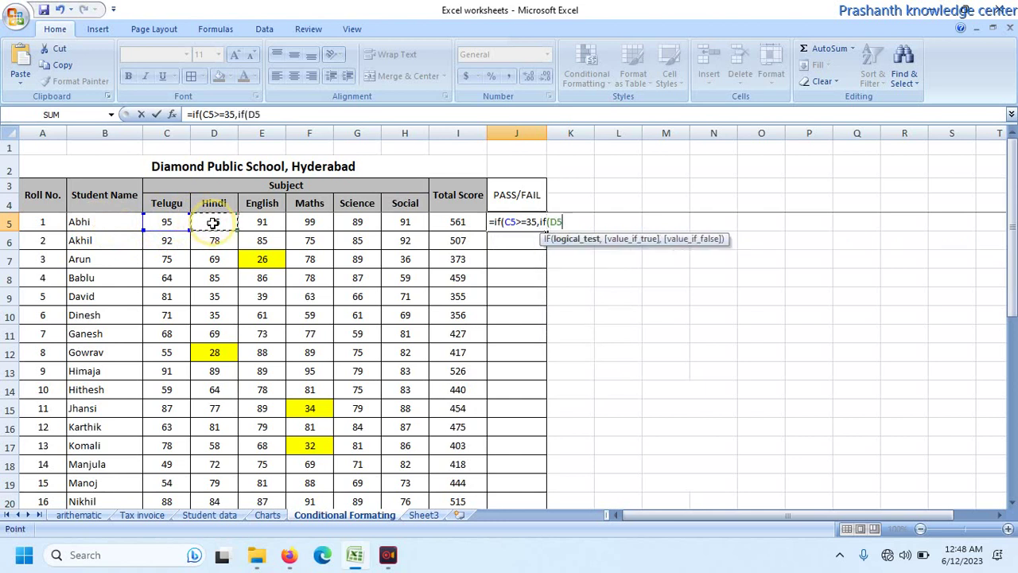
type(">=")
type("35,")
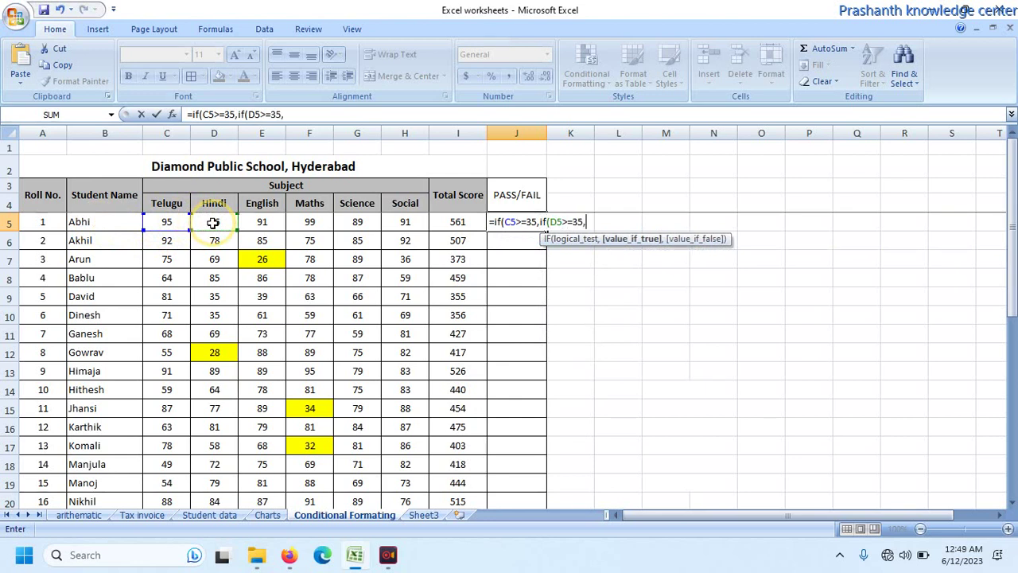
type("if(")
left_click(263, 222)
type(">=35")
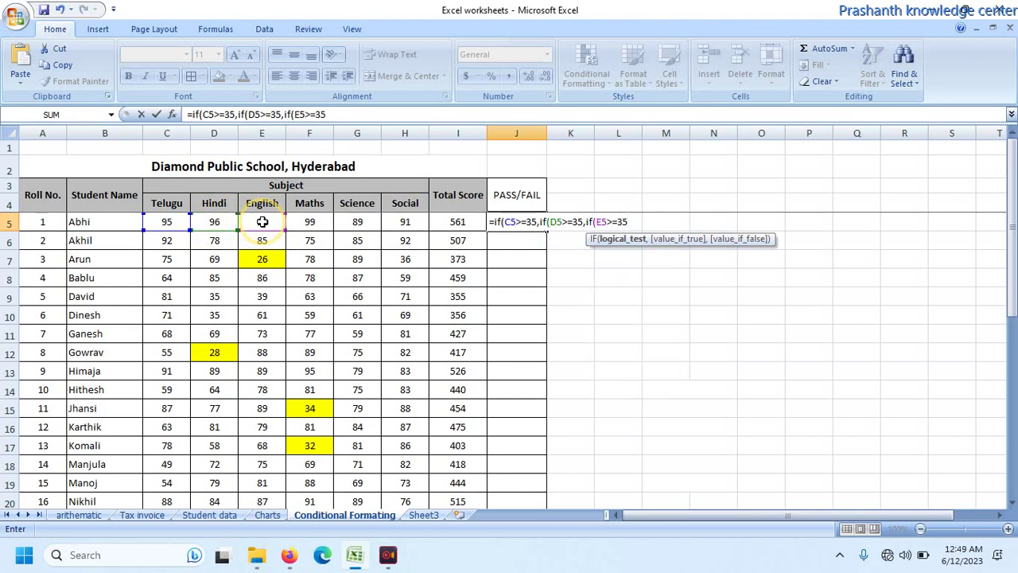
type(",if(")
left_click(293, 221)
type(">=35,")
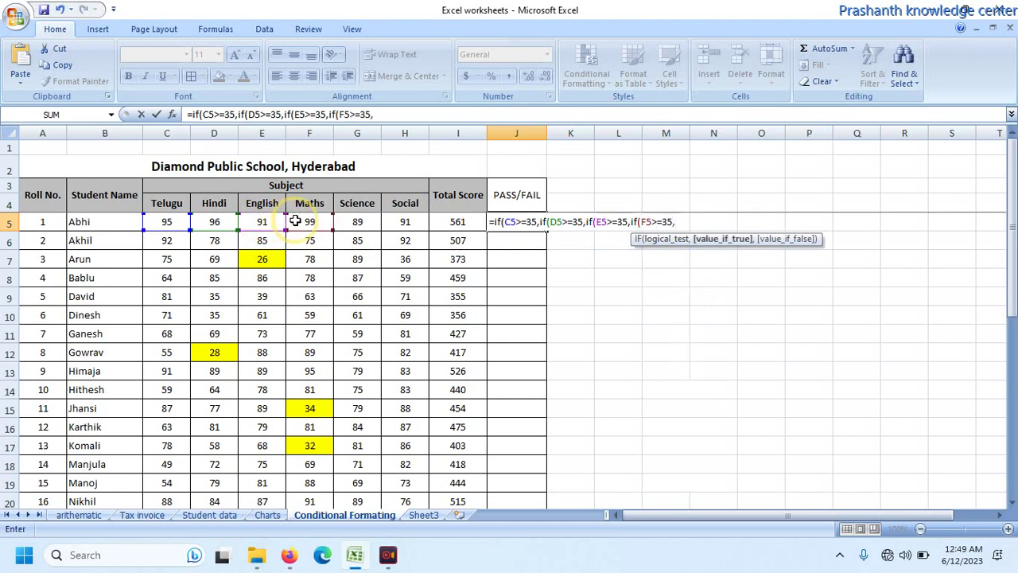
type("if(")
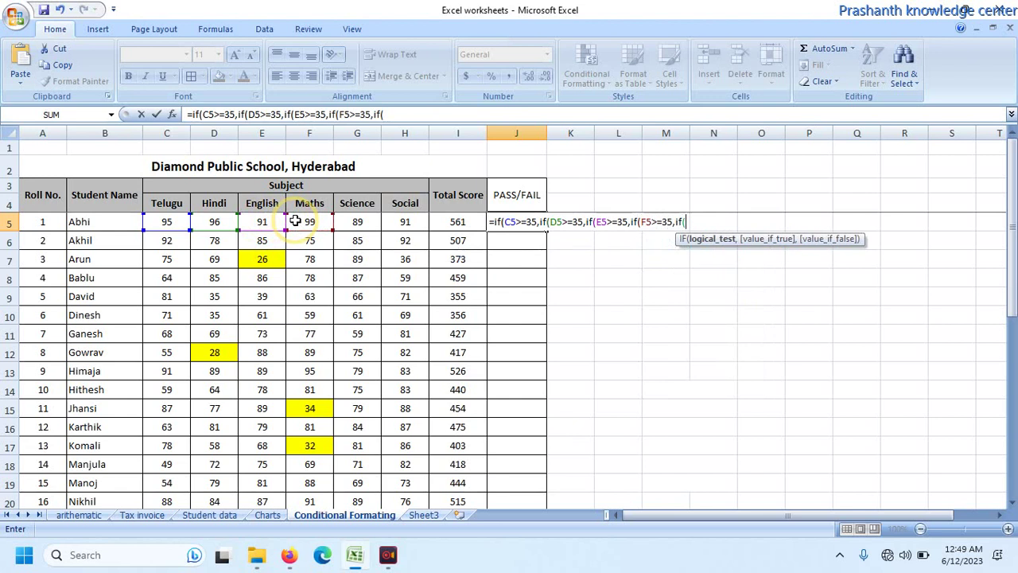
left_click(347, 221)
type(">=35,")
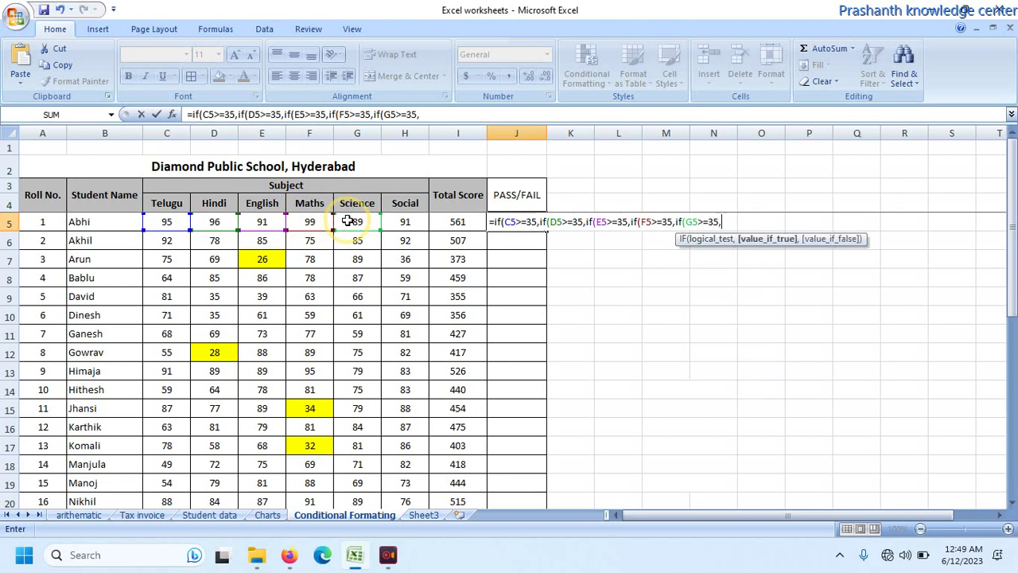
type("if(")
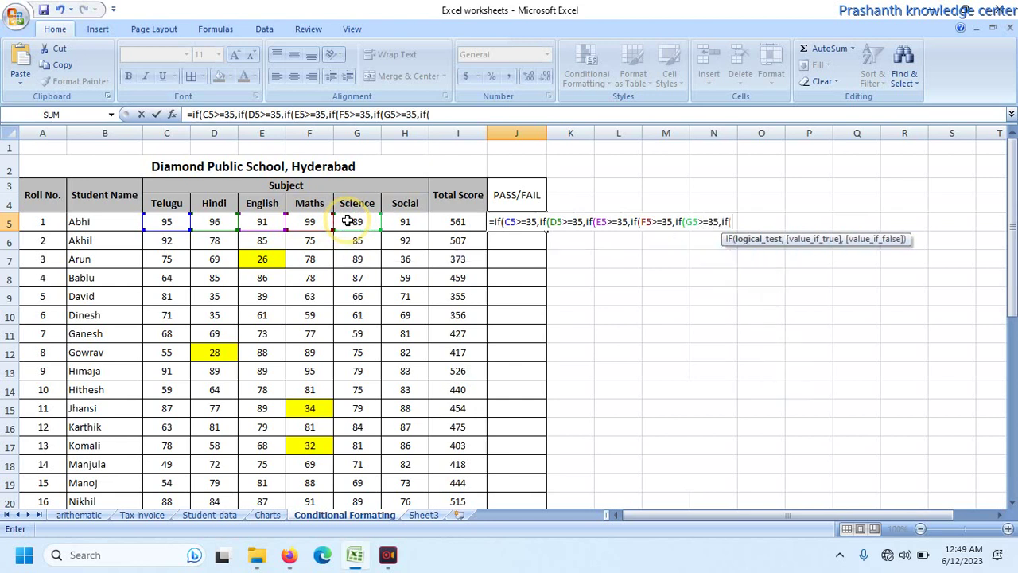
Finish with H5>=35 returning "PASS", add the "FAIL" branches, and enter the formula
left_click(405, 221)
type(">=35,")
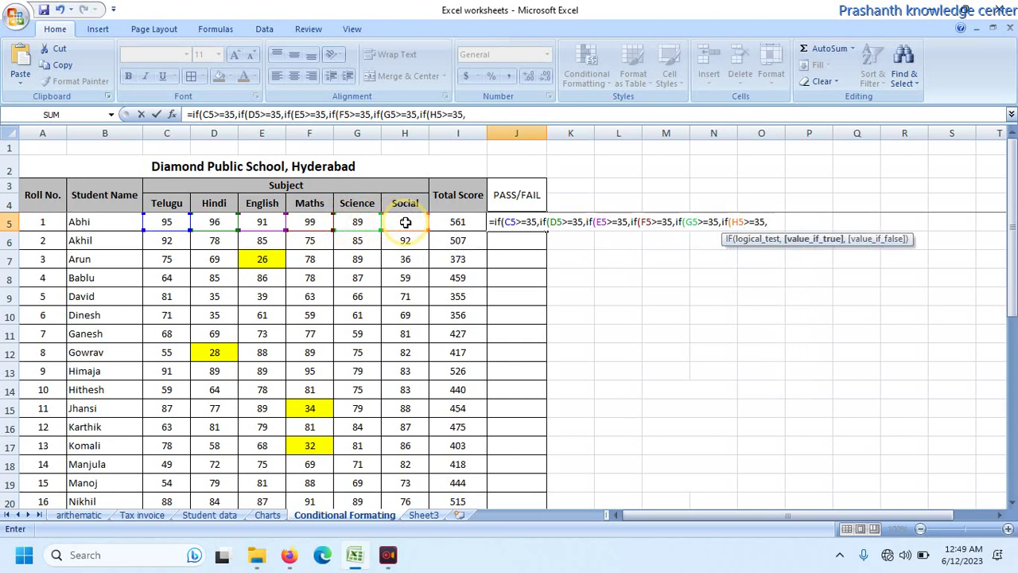
type("\"")
type("PASS")
type("\",\"FAIL")
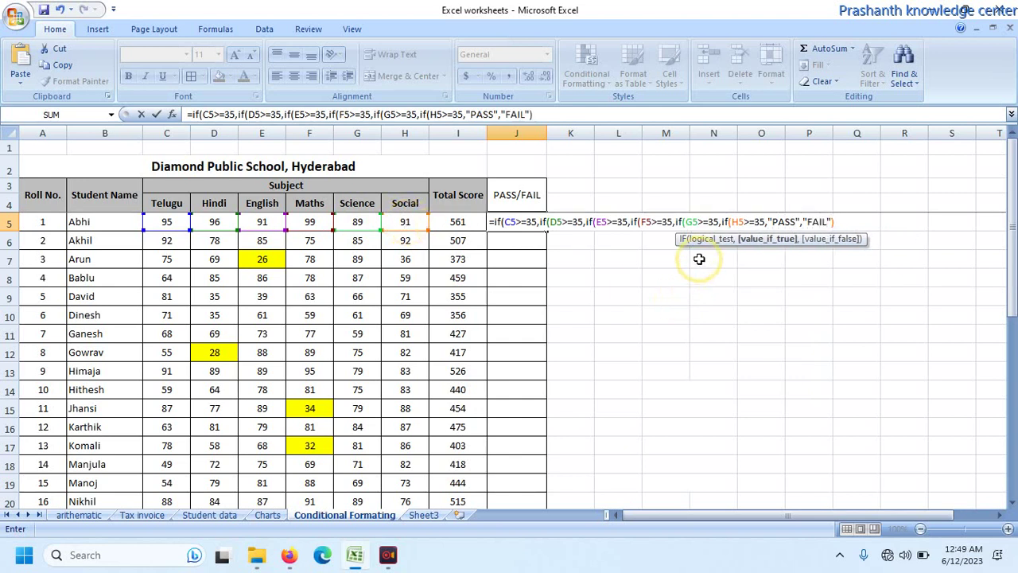
left_click(694, 222)
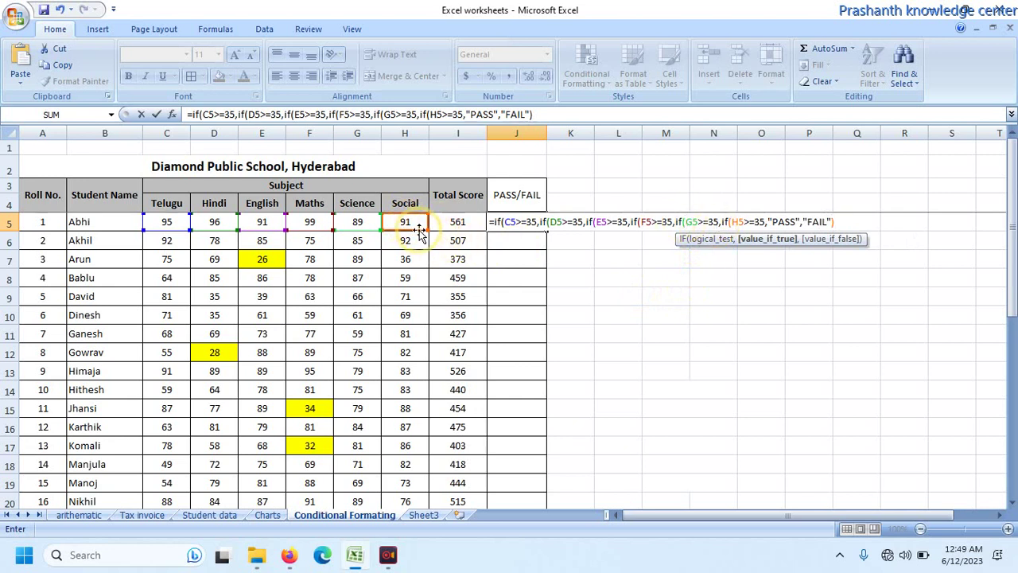
type(",\"F")
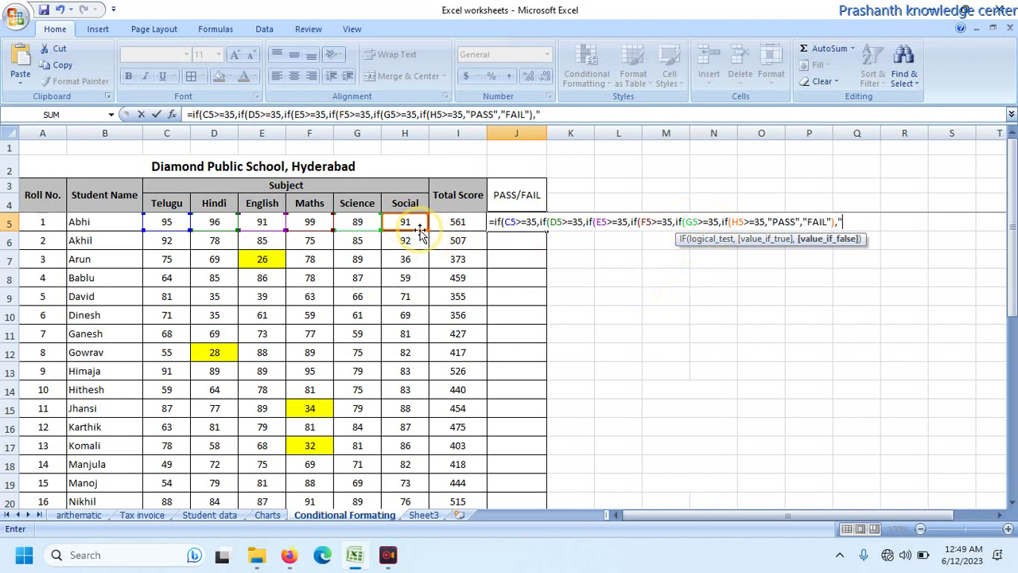
type("AIL\")")
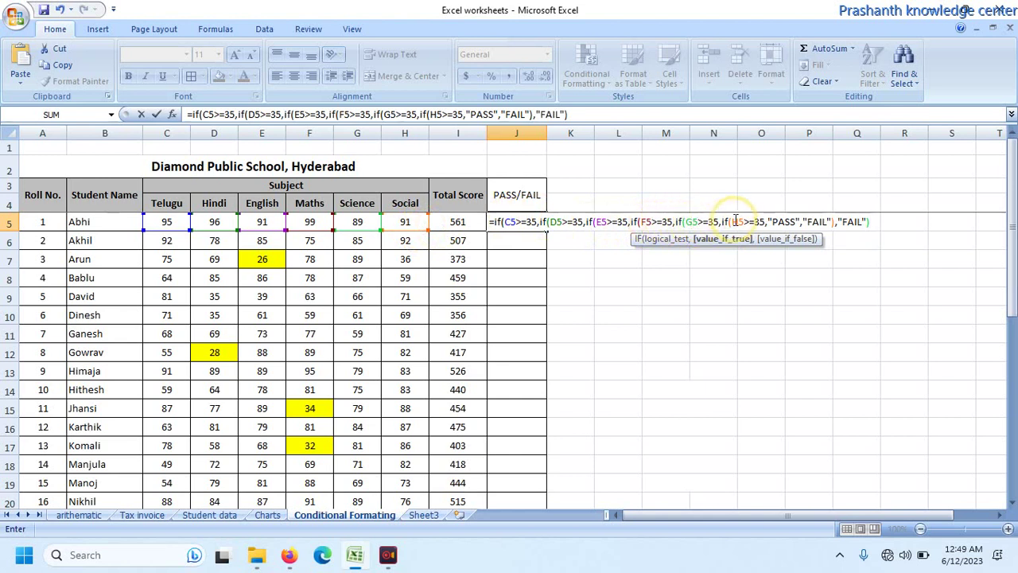
type(",\"FAIL\"")
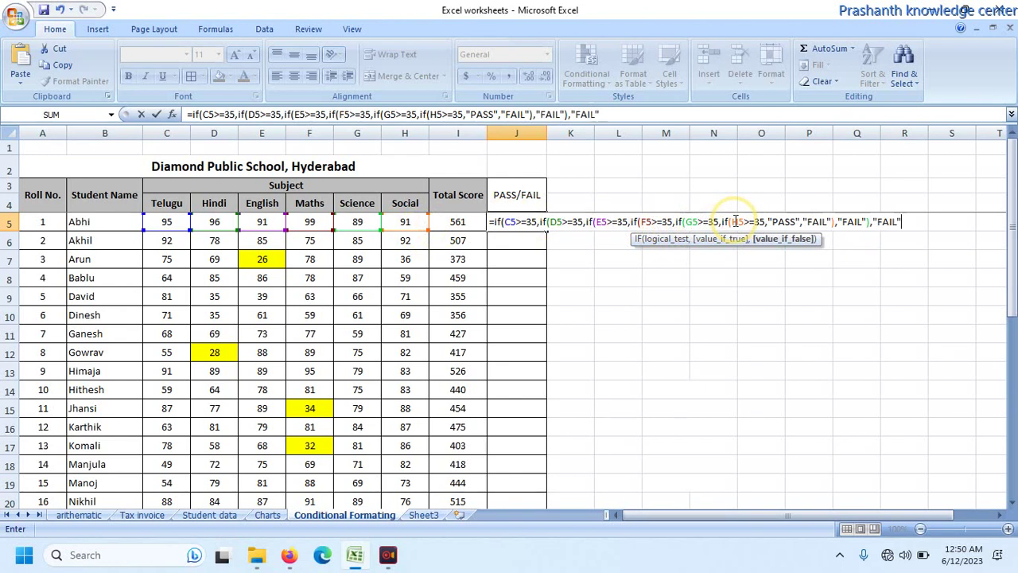
type(")")
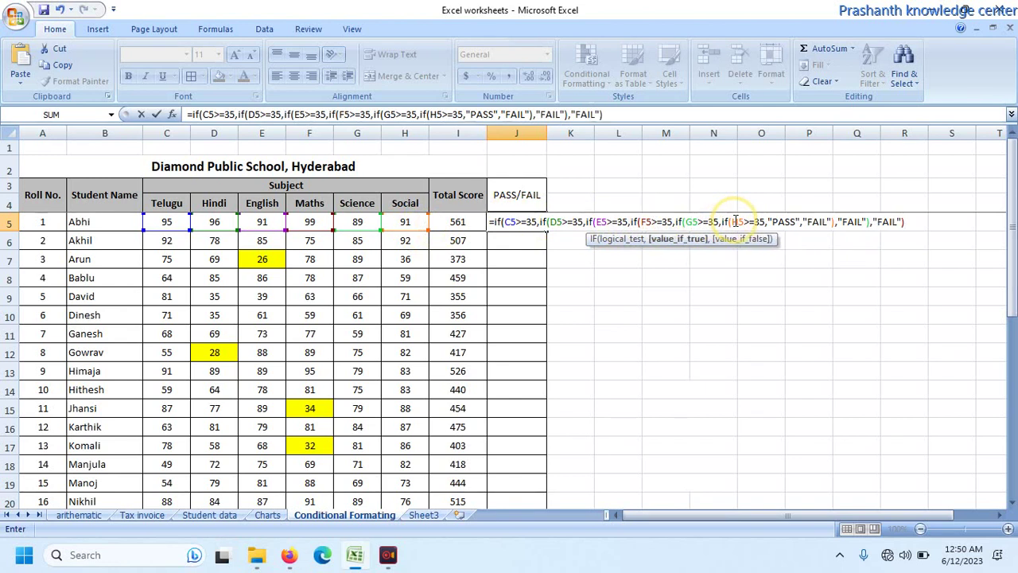
type(",\"FAI")
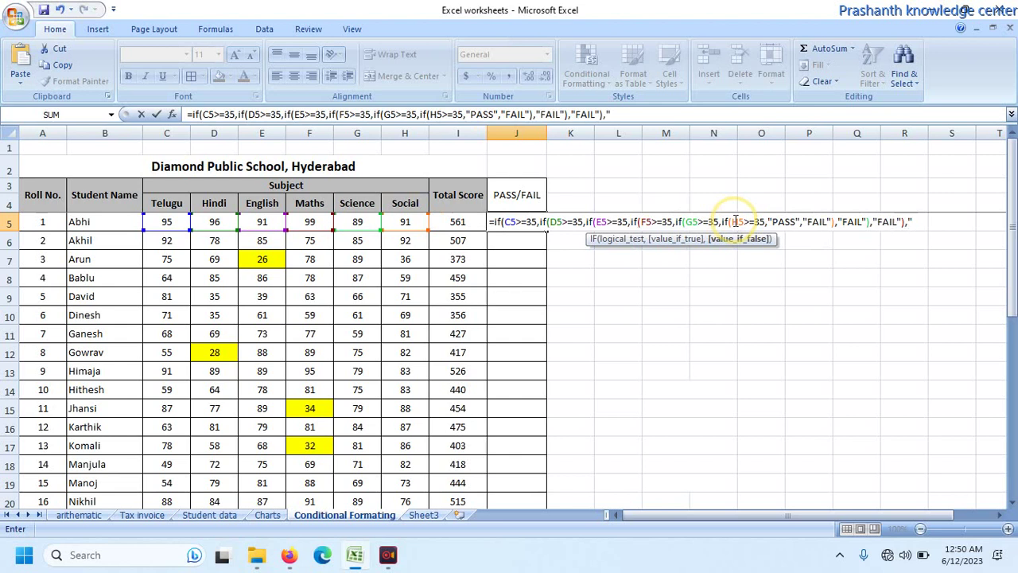
type("L")
left_click(587, 221)
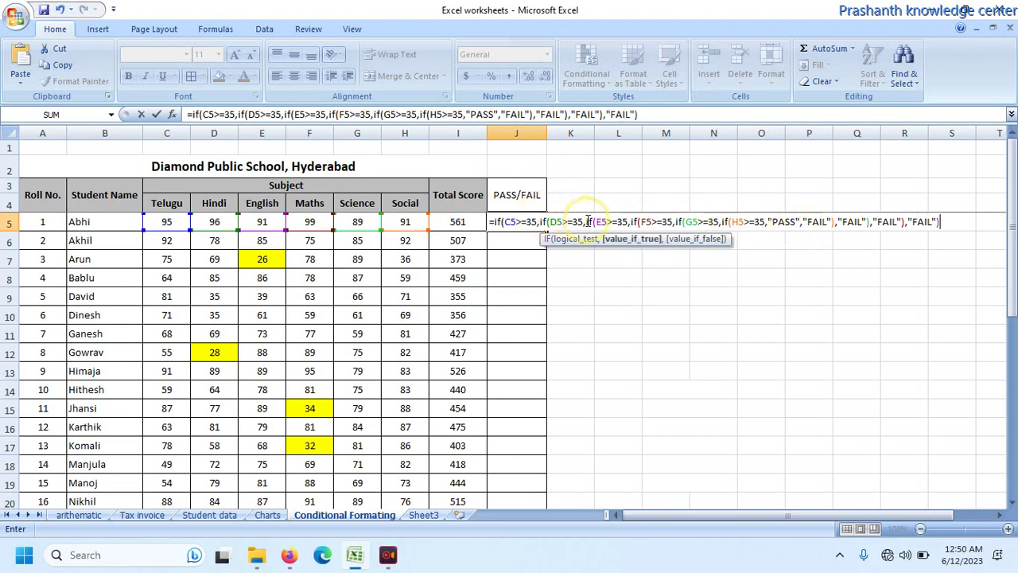
type(",")
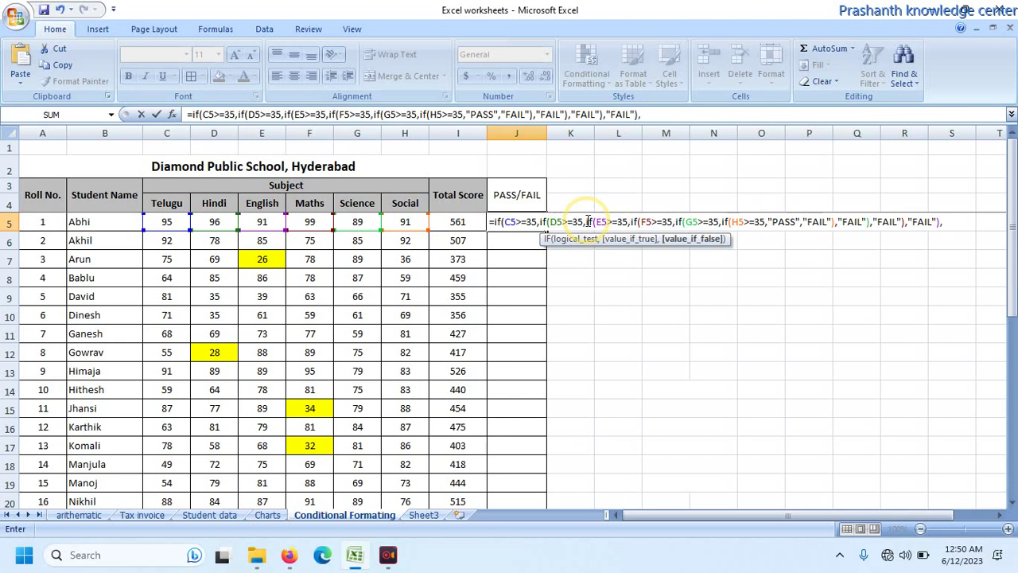
type("FA")
type(",")
type("FAIL\"),\"FAIL")
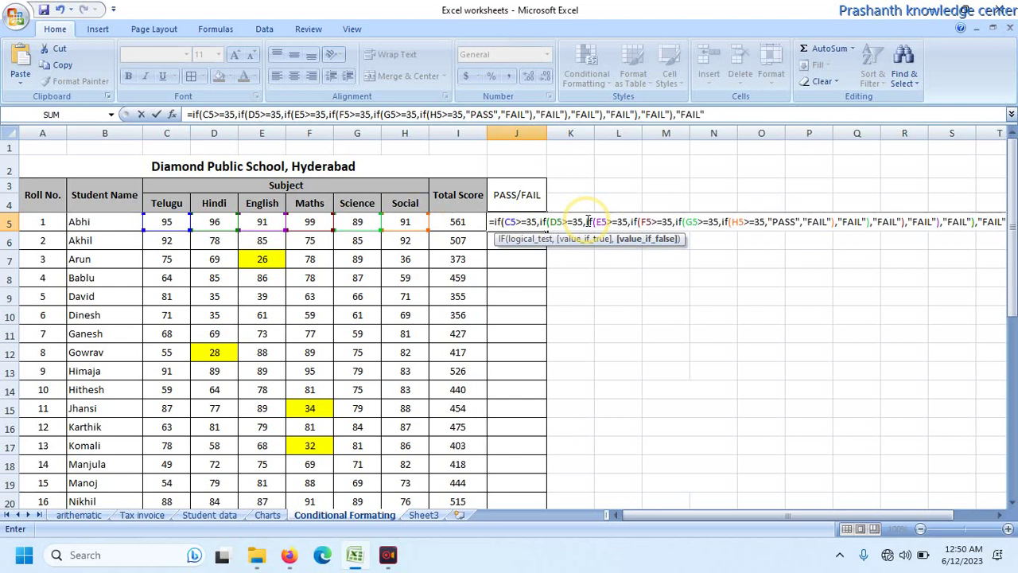
type(")")
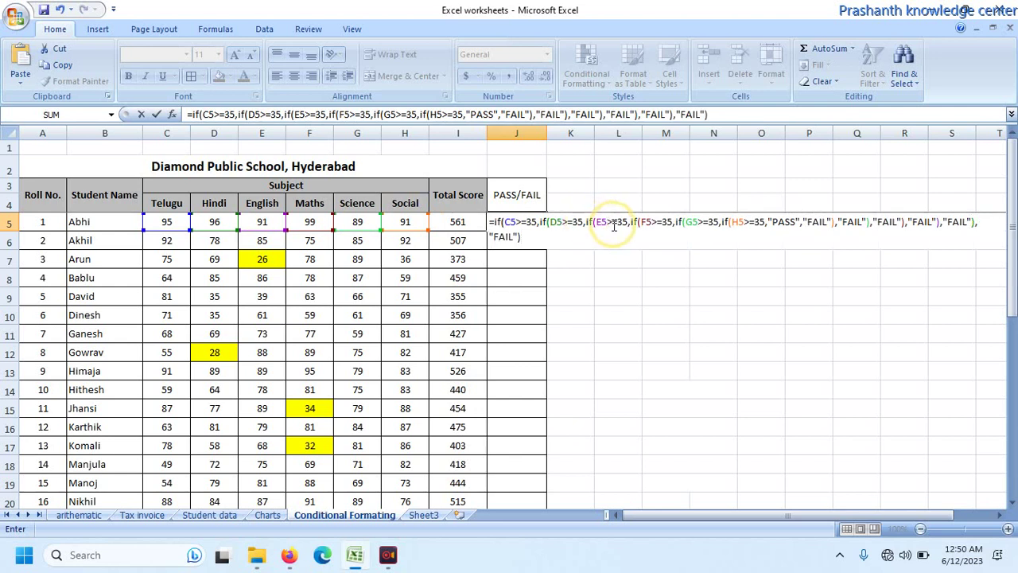
key("Return")
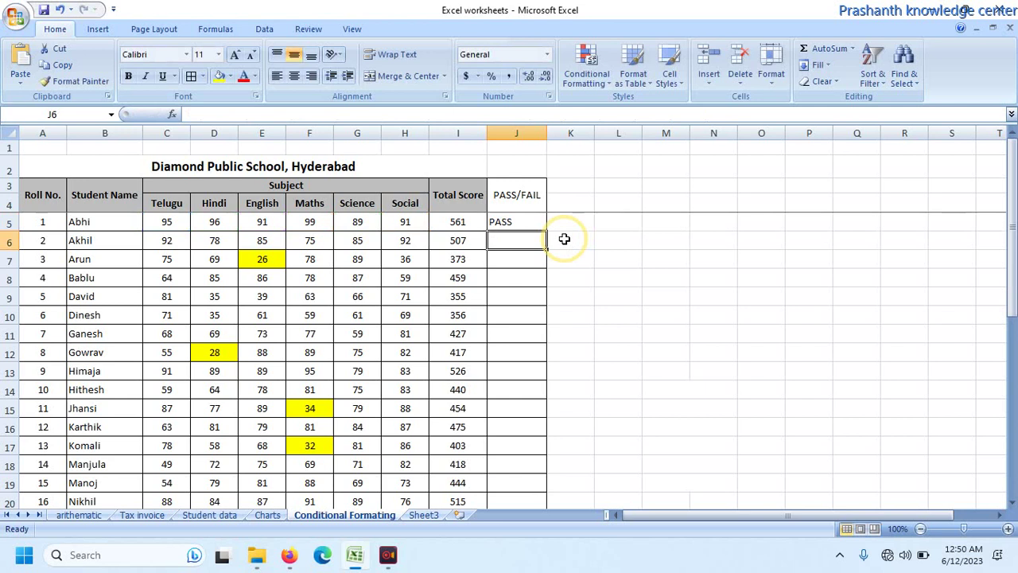
Fill the J5 PASS/FAIL formula down column J for all 21 students
left_click(507, 221)
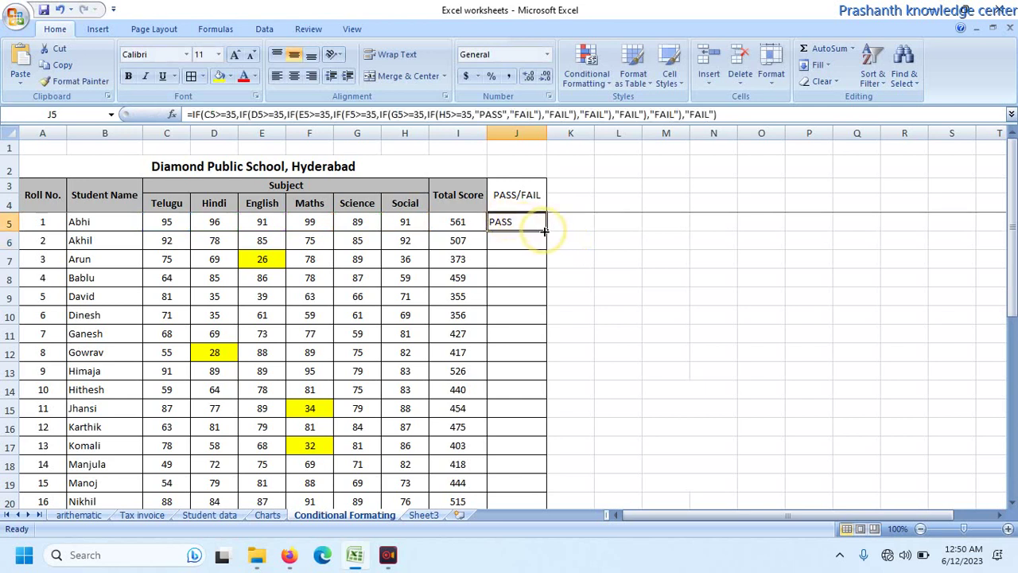
double_click(547, 229)
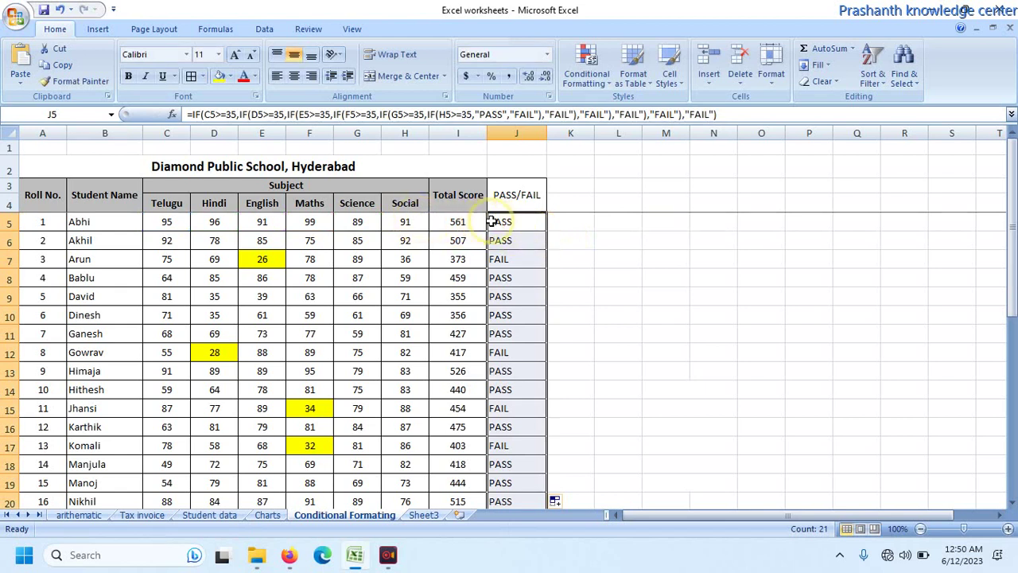
left_click(517, 222)
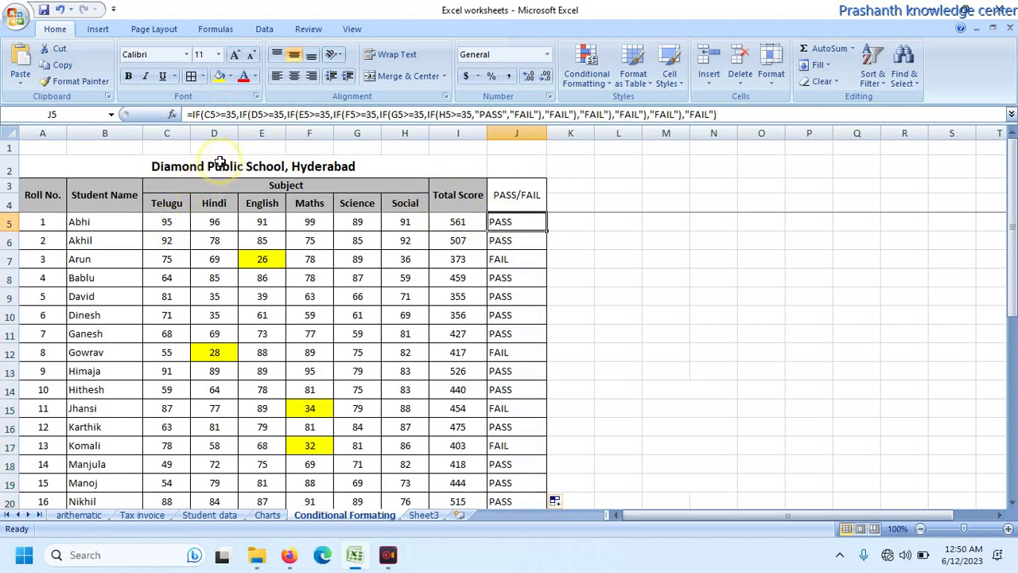
left_click(239, 113)
key("shift+Right")
key("shift+Right")
key("shift+Right")
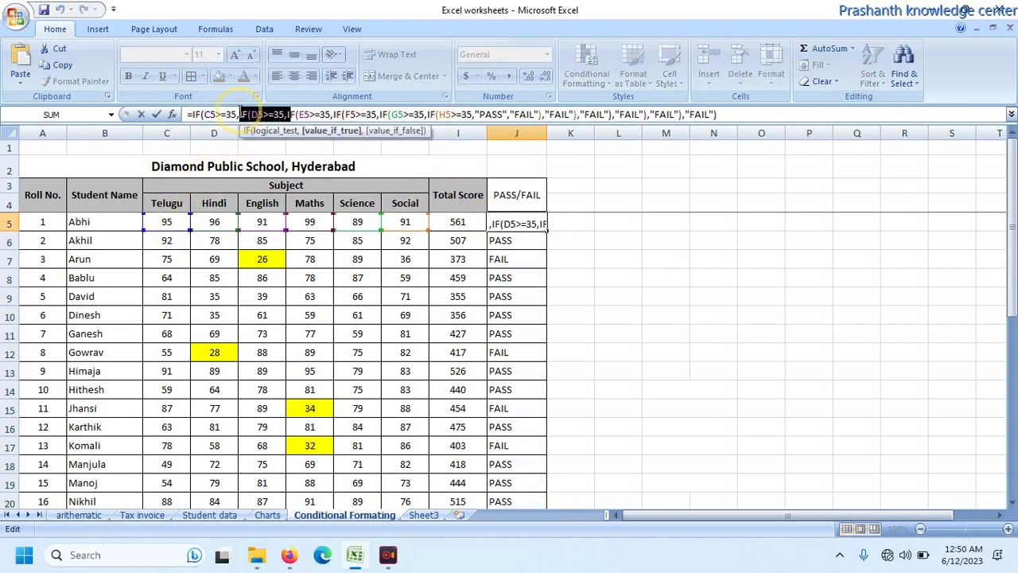
key("shift+Right")
key("shift+Right")
key("shift+Right")
key("shift+Right")
key("shift+Right")
key("shift+Right")
key("shift+Right")
key("shift+Right")
key("shift+Right")
key("shift+Right")
key("shift+Right")
key("shift+Right")
key("shift+Right")
key("shift+Right")
key("shift+Right")
key("shift+Right")
key("shift+Right")
key("shift+Right")
key("shift+Right")
key("shift+Right")
key("shift+Right")
key("shift+Right")
key("shift+Right")
key("shift+Right")
key("shift+Right")
key("shift+Right")
key("shift+Right")
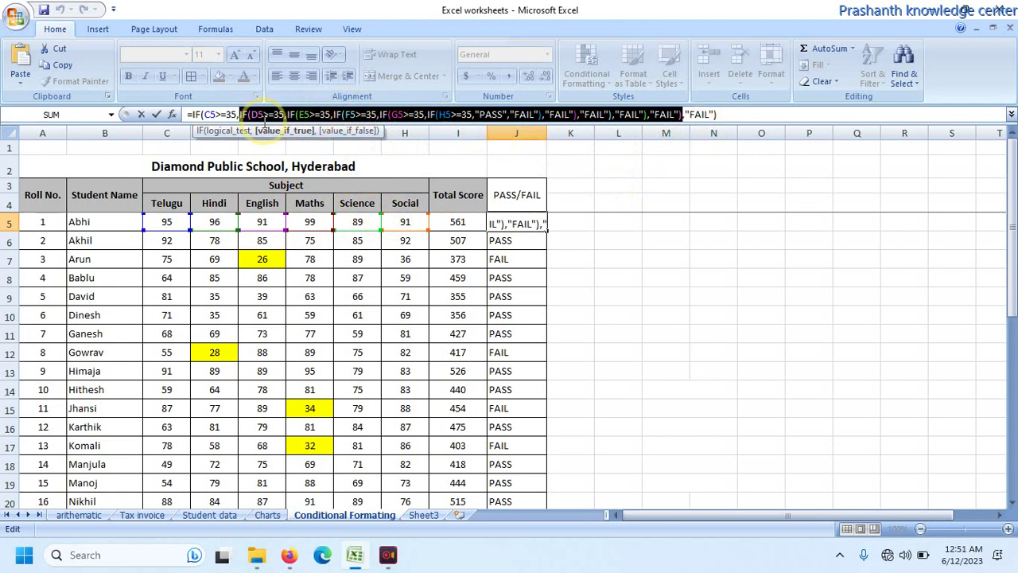
left_click(228, 116)
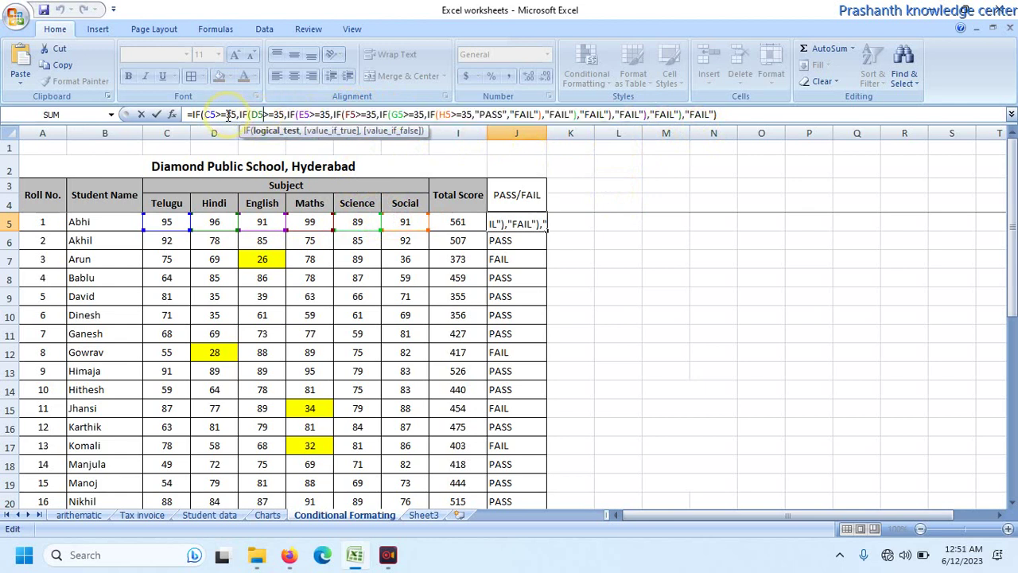
left_click(288, 115)
key("shift+Right")
key("shift+Right")
key("shift+Right")
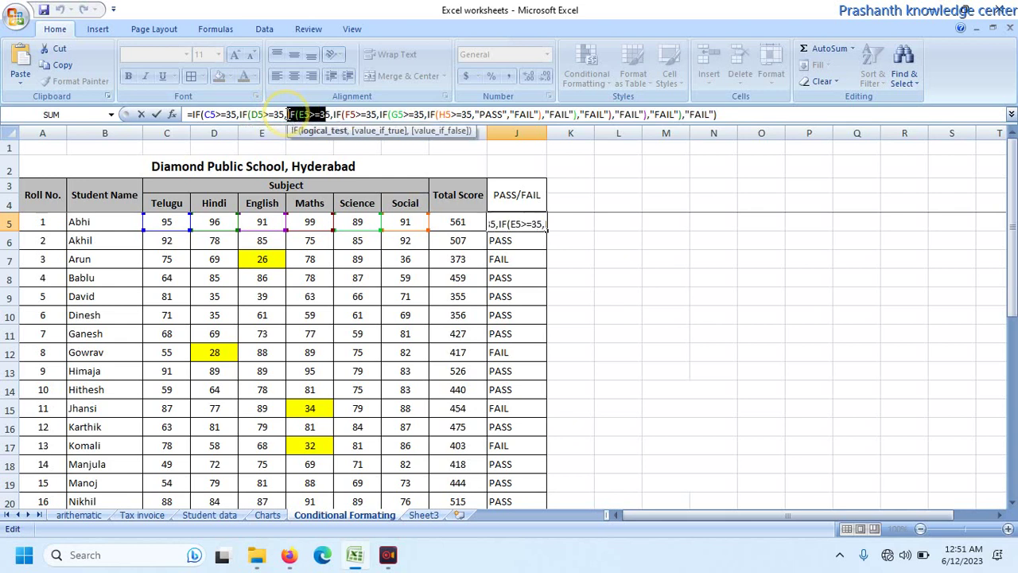
key("shift+Right")
key("shift+Right")
key("shift+Right")
key("shift+Right")
key("shift+Right")
key("shift+Right")
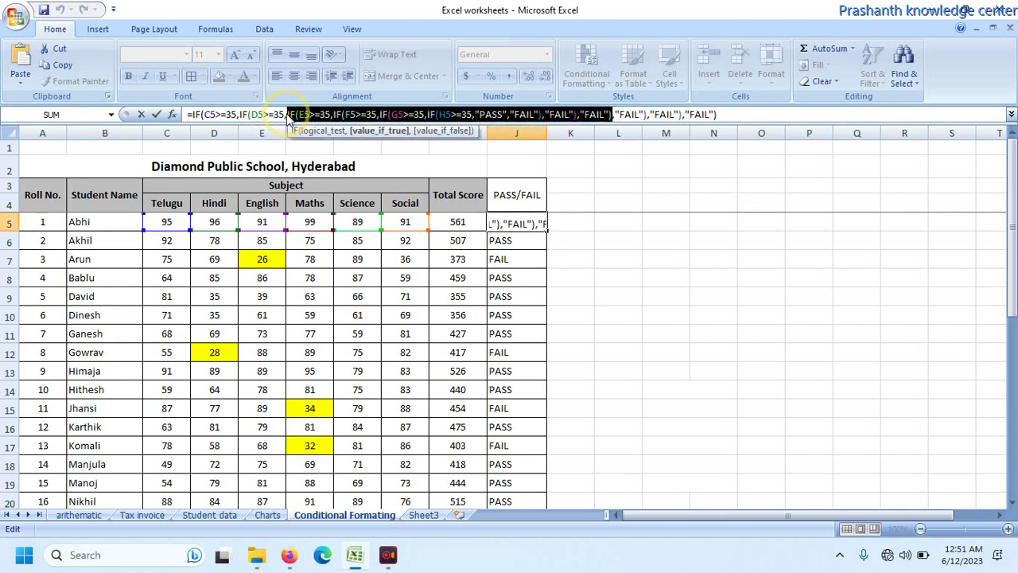
key("shift+Right")
key("shift+Right")
key("shift+Right")
key("shift+Right")
key("shift+Right")
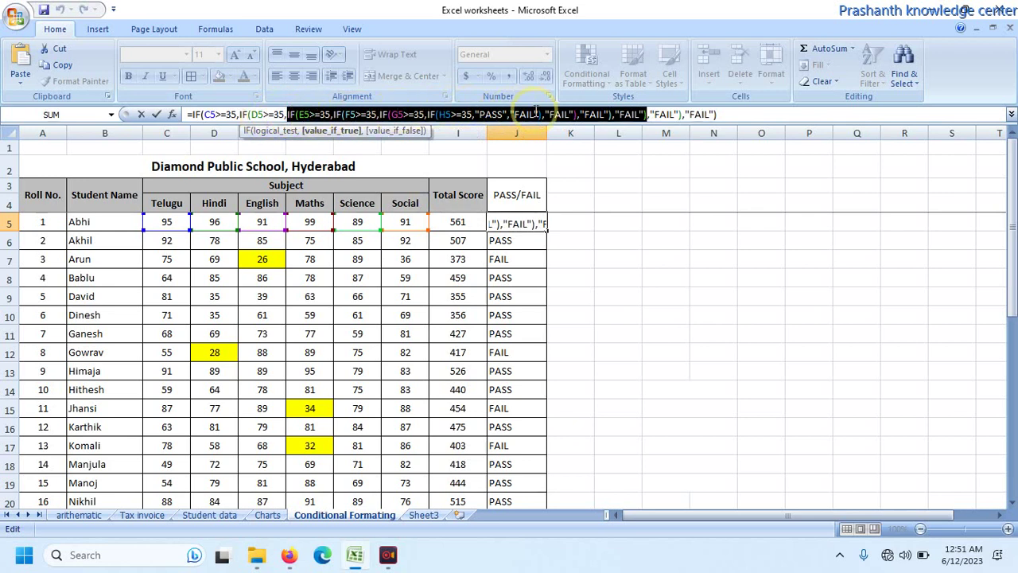
left_click(657, 113)
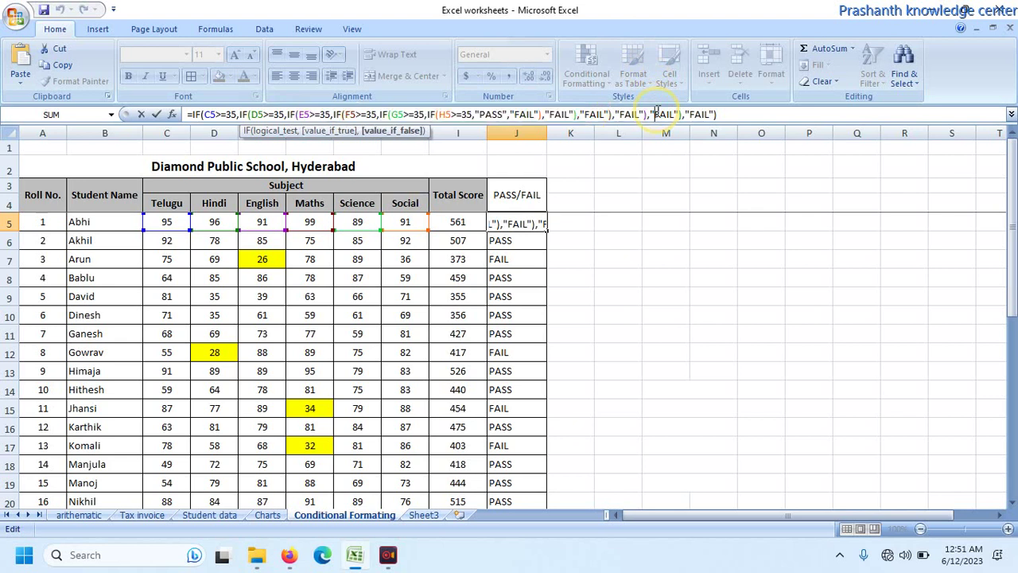
key("ctrl+Return")
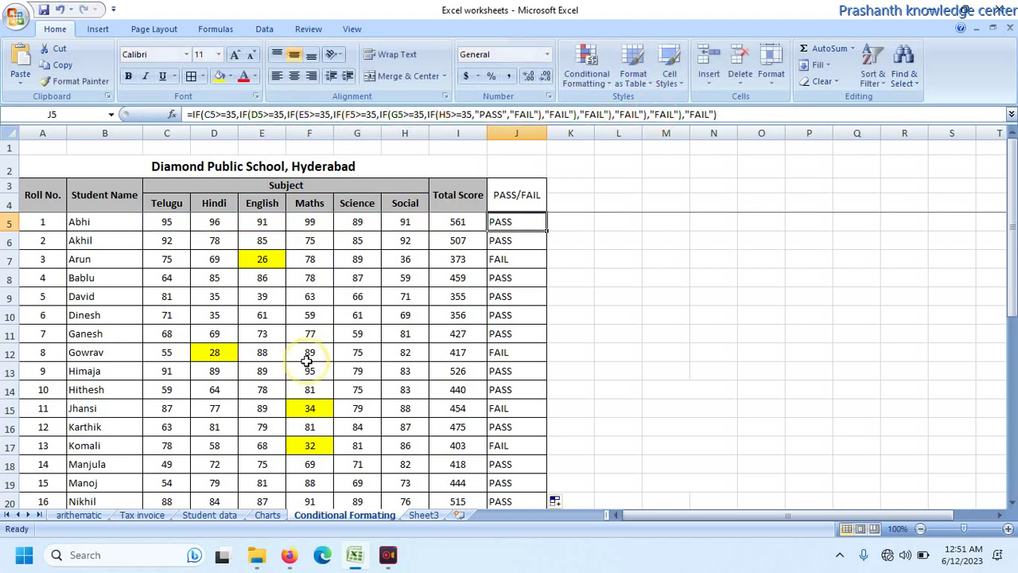
Set C5 to 32 then 98 and F5 to 30, then select the results J5:J25
left_click(176, 223)
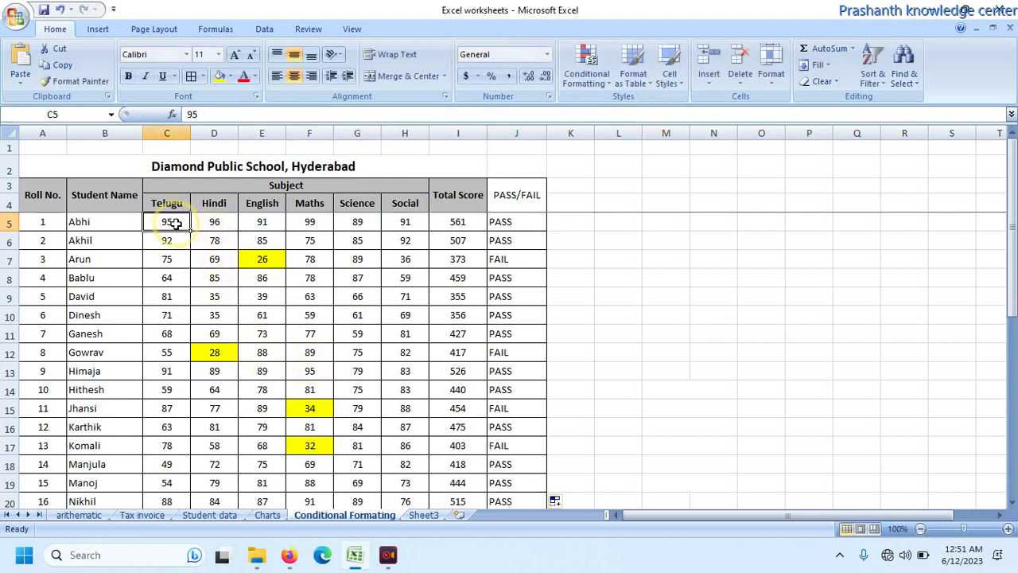
type("32")
key("Return")
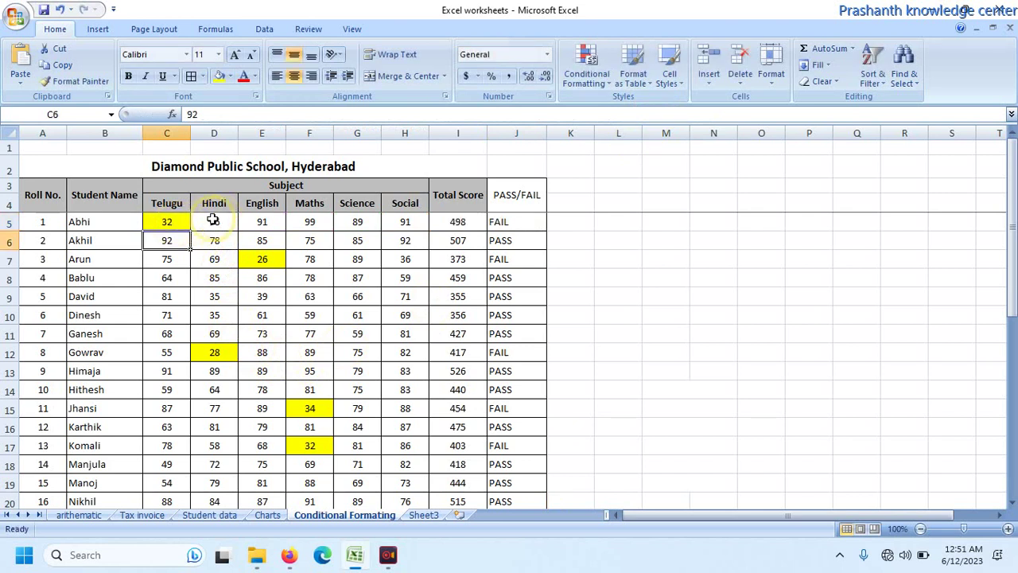
left_click(172, 223)
type("98")
key("Return")
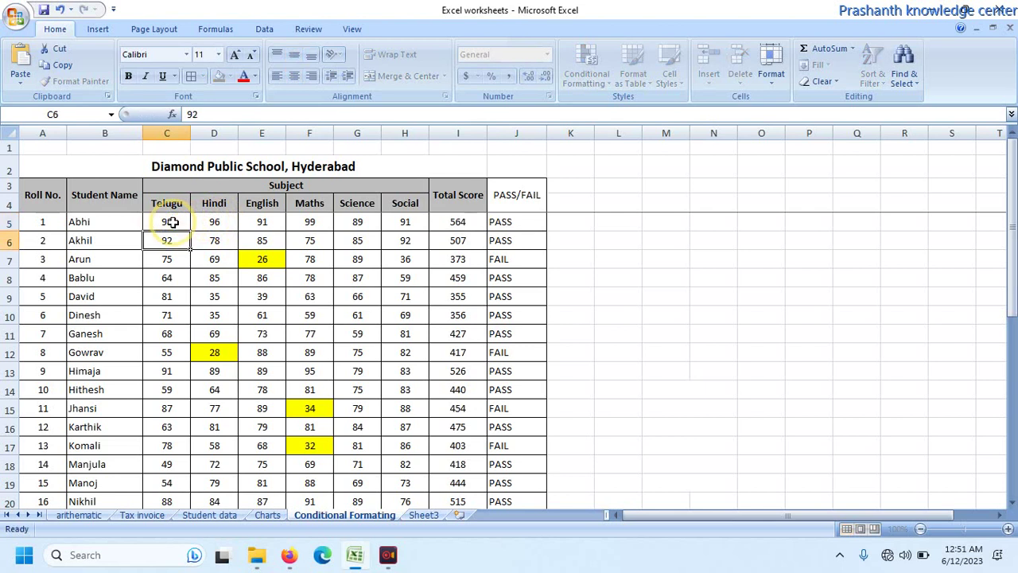
left_click(322, 222)
type("30")
key("Return")
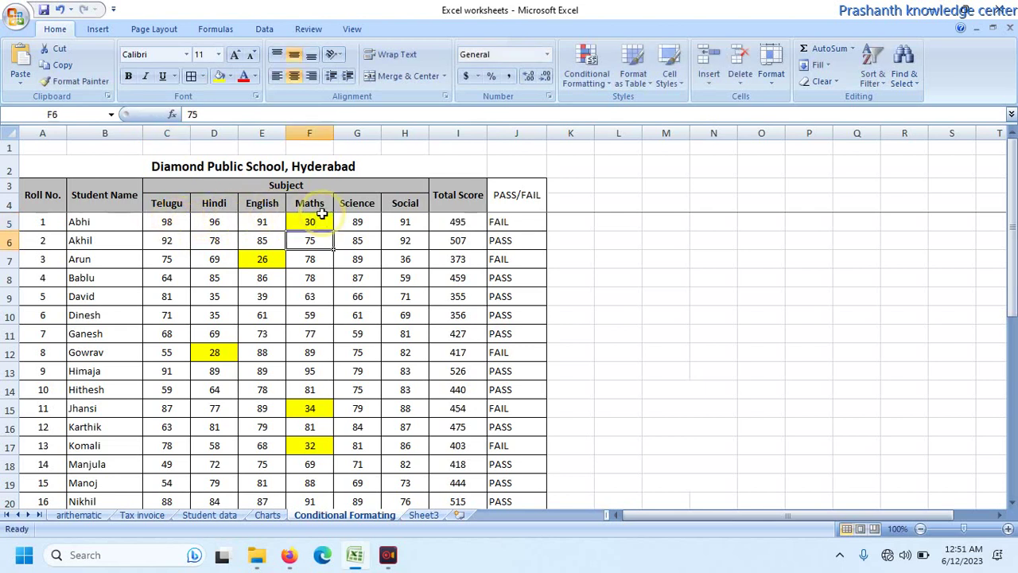
left_click_drag(499, 222, 517, 427)
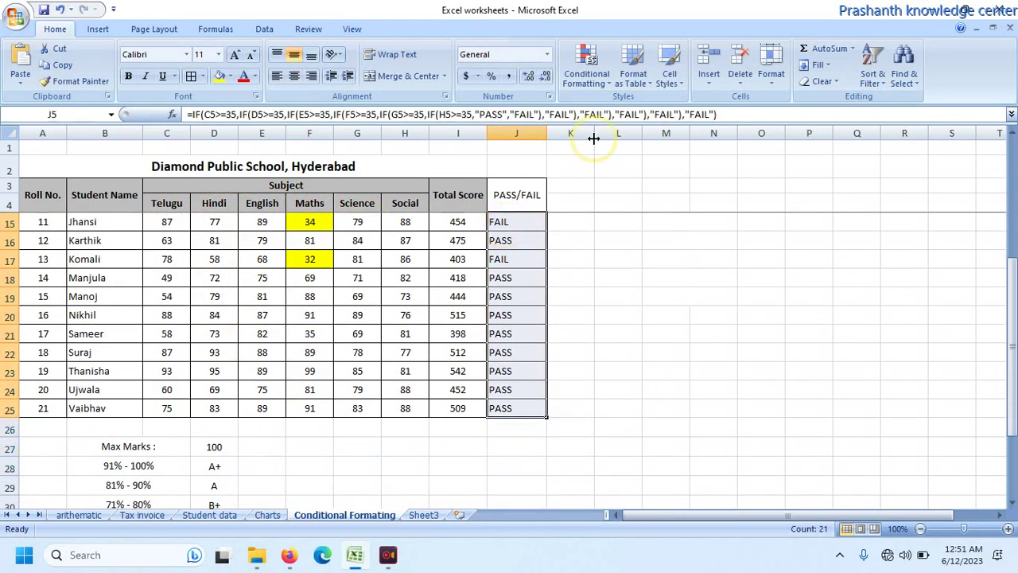
left_click(606, 76)
Create a New Rule filling cells containing the specific text FAIL orange
mouse_move(619, 109)
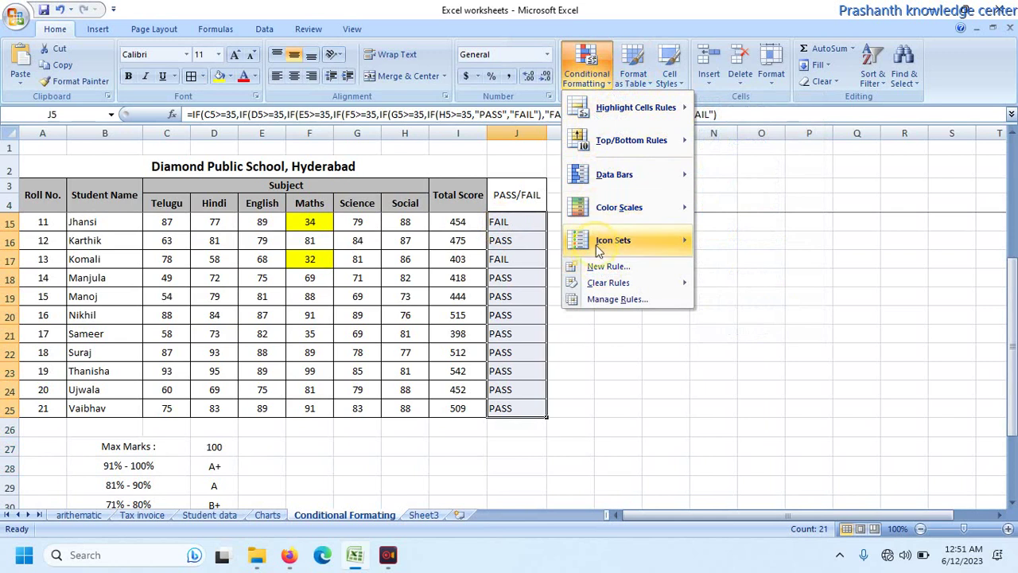
left_click(595, 266)
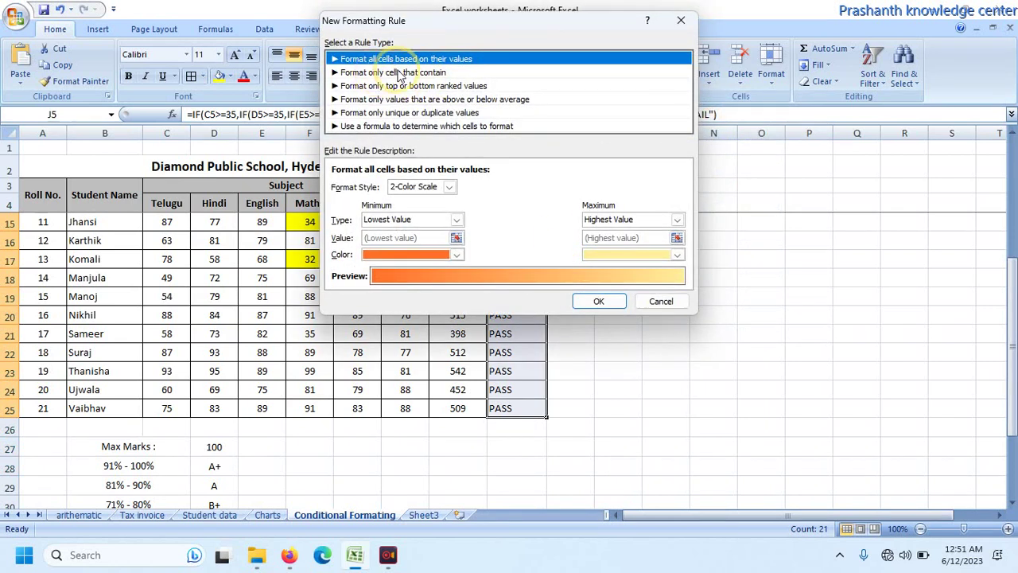
left_click(396, 72)
left_click(403, 186)
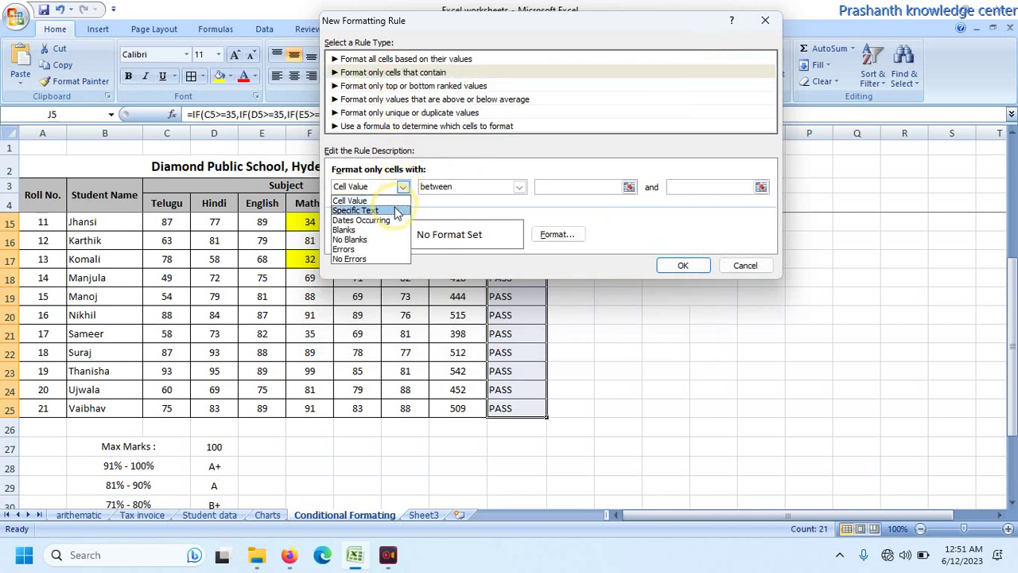
left_click(395, 211)
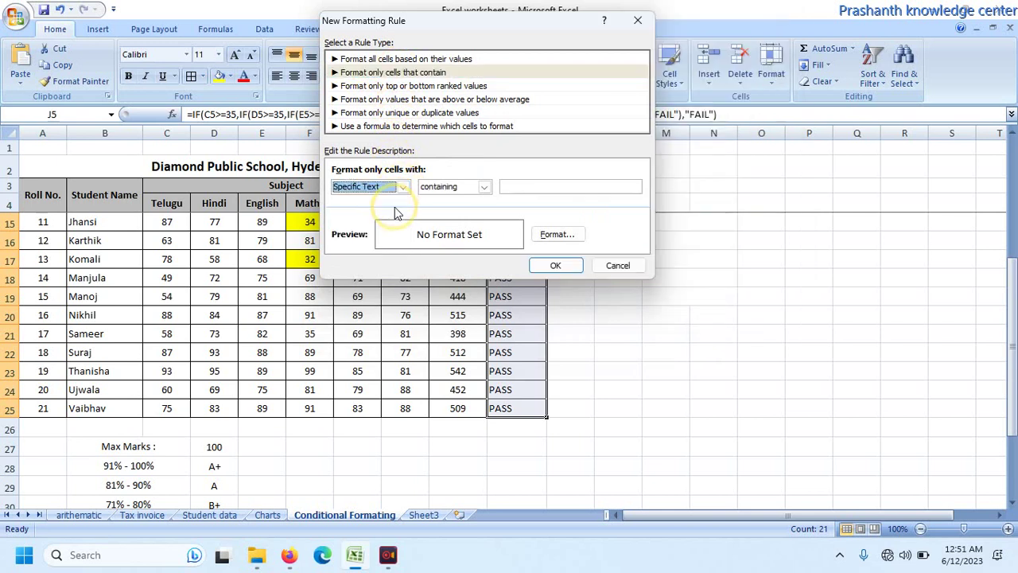
left_click(504, 191)
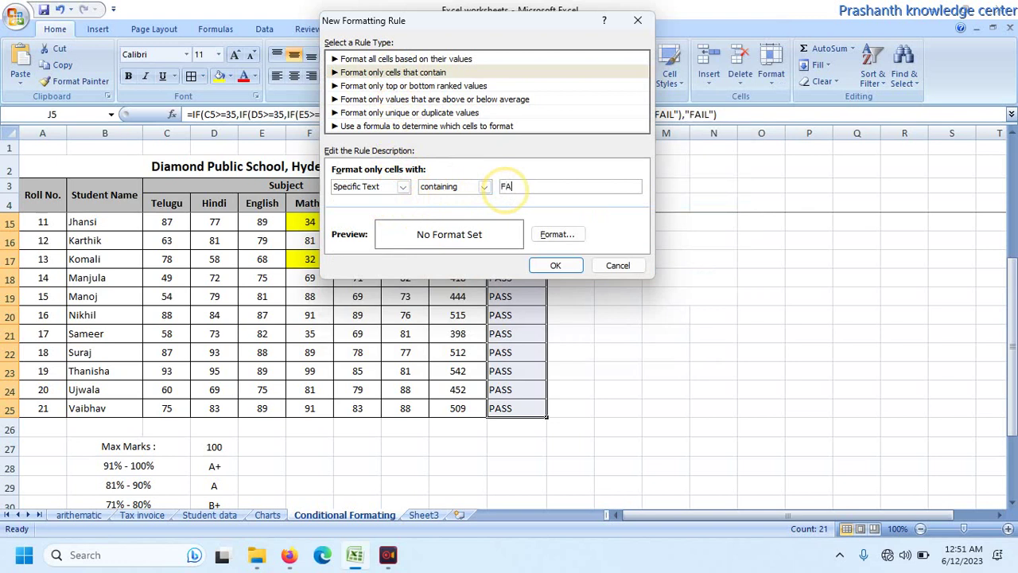
left_click(566, 236)
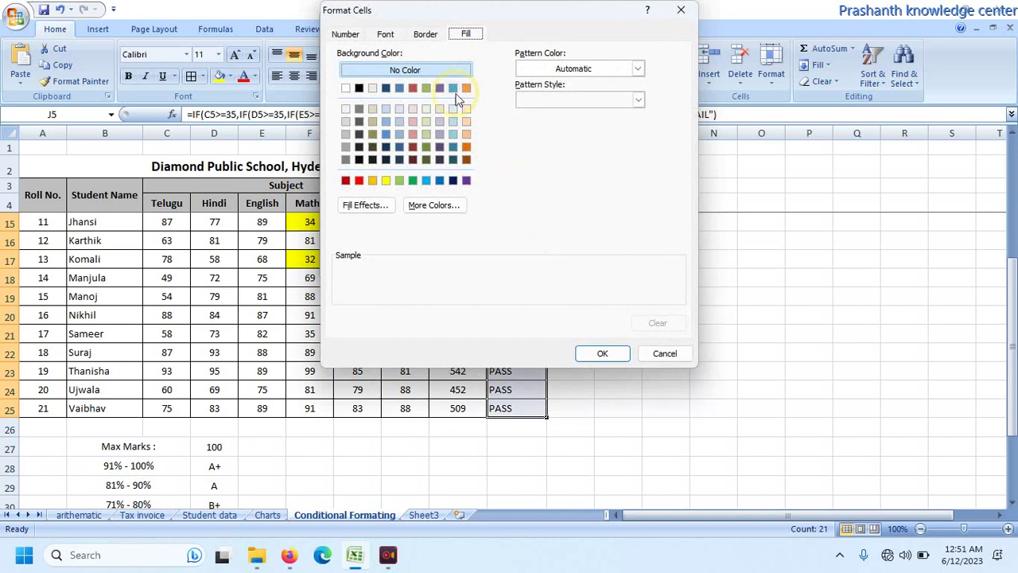
left_click(464, 146)
left_click(602, 353)
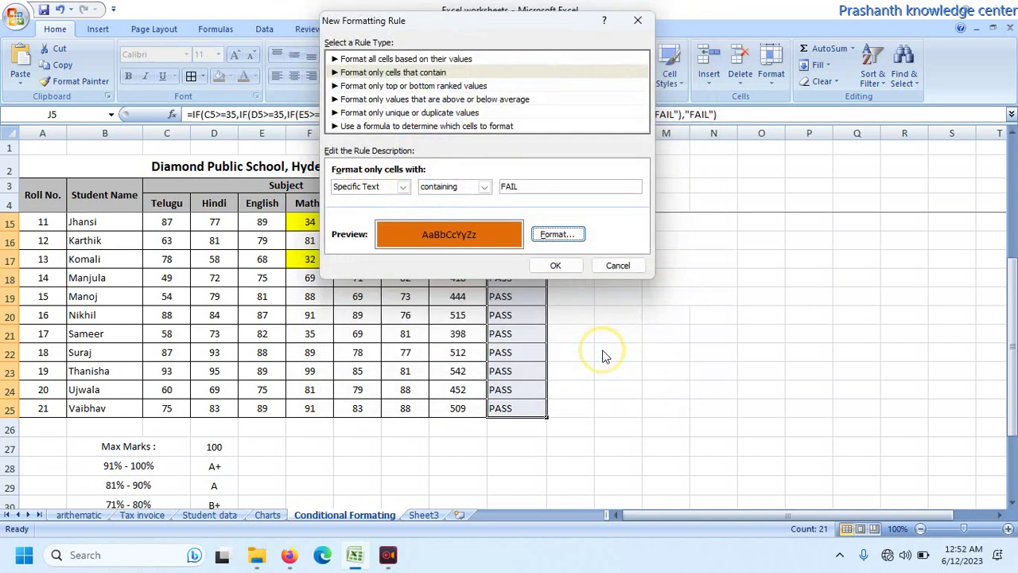
left_click(555, 265)
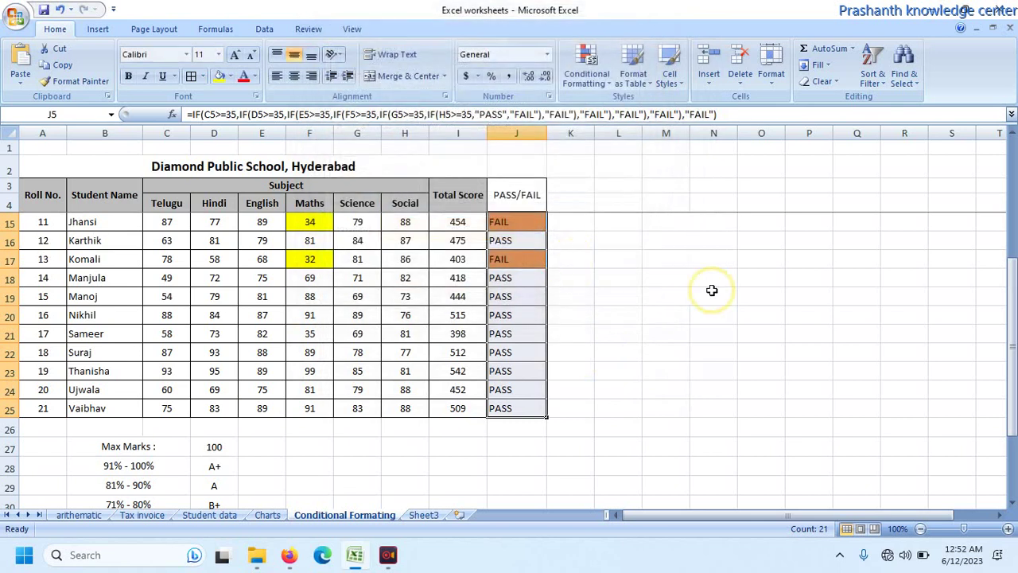
Deselect the results to review the orange FAIL cells
left_click_drag(1012, 255, 1012, 200)
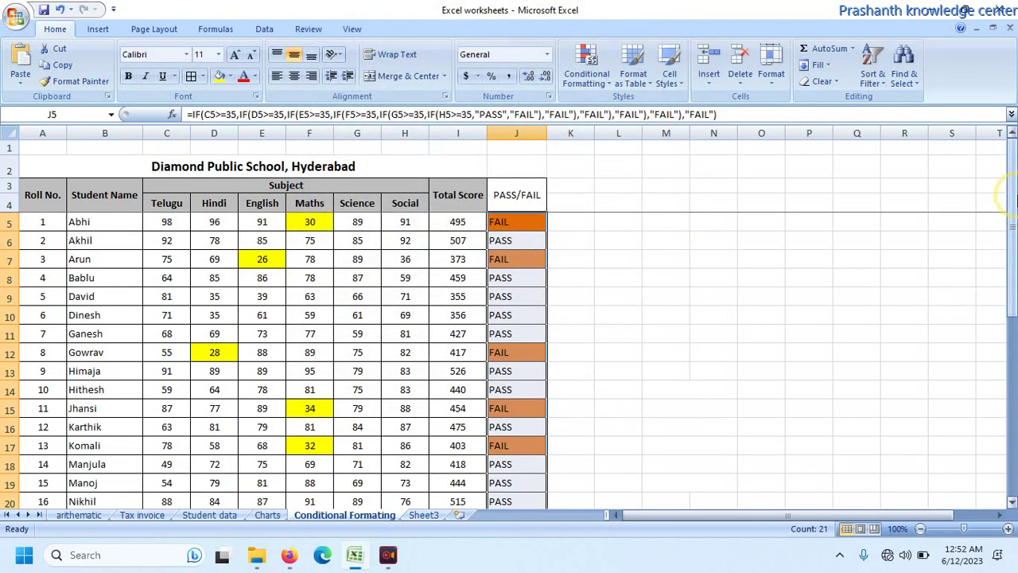
left_click(918, 255)
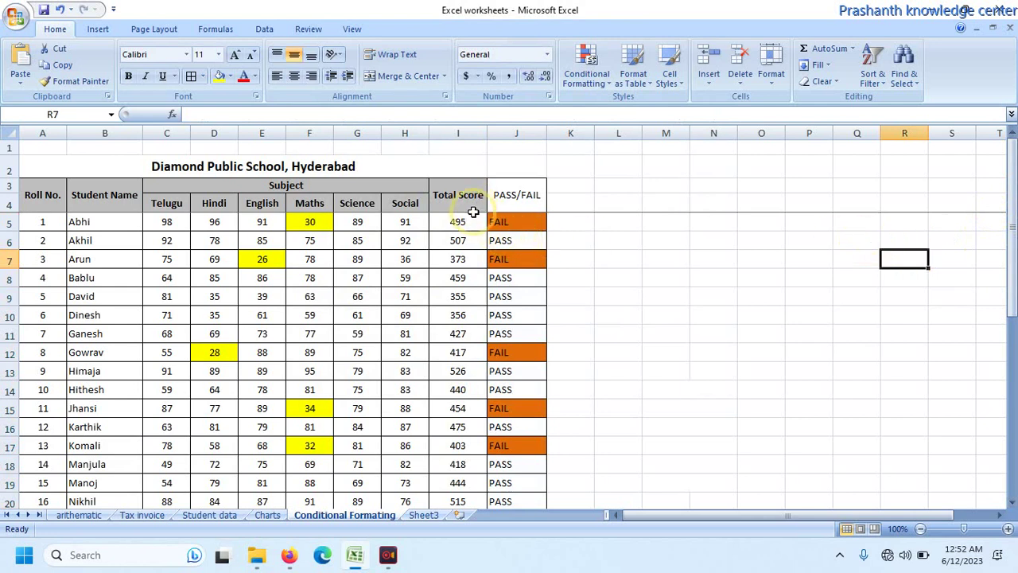
left_click(596, 82)
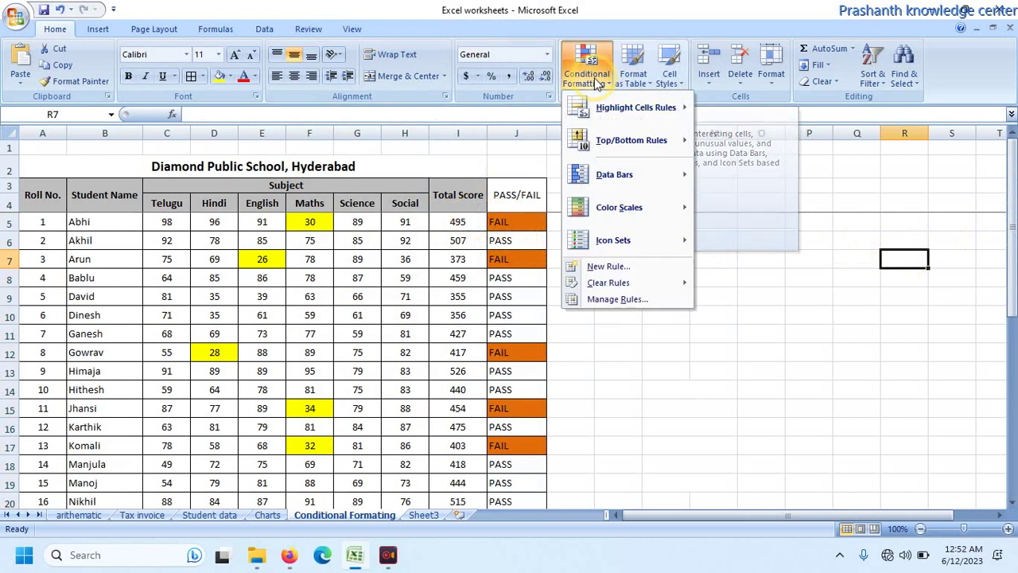
mouse_move(598, 105)
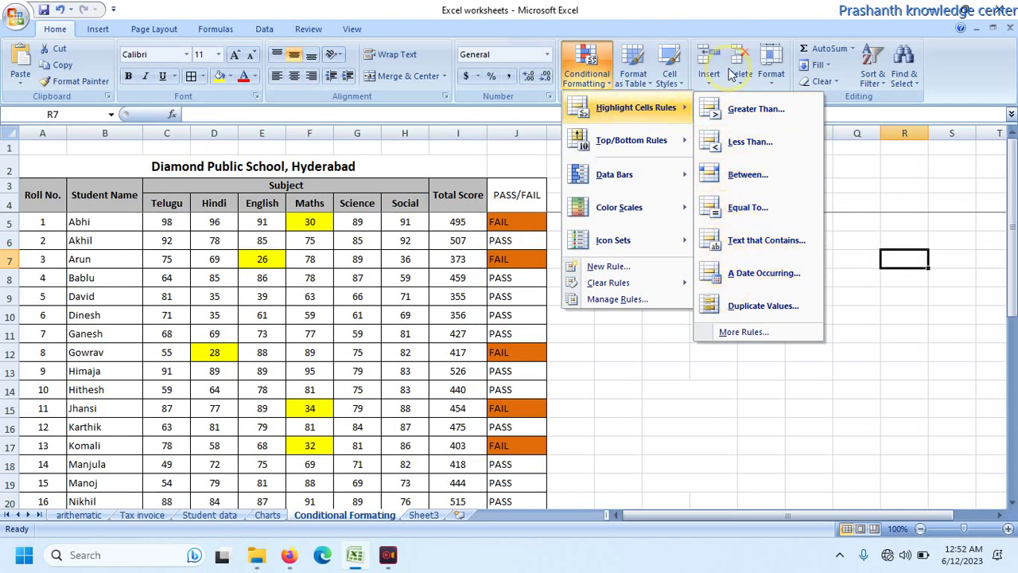
mouse_move(648, 141)
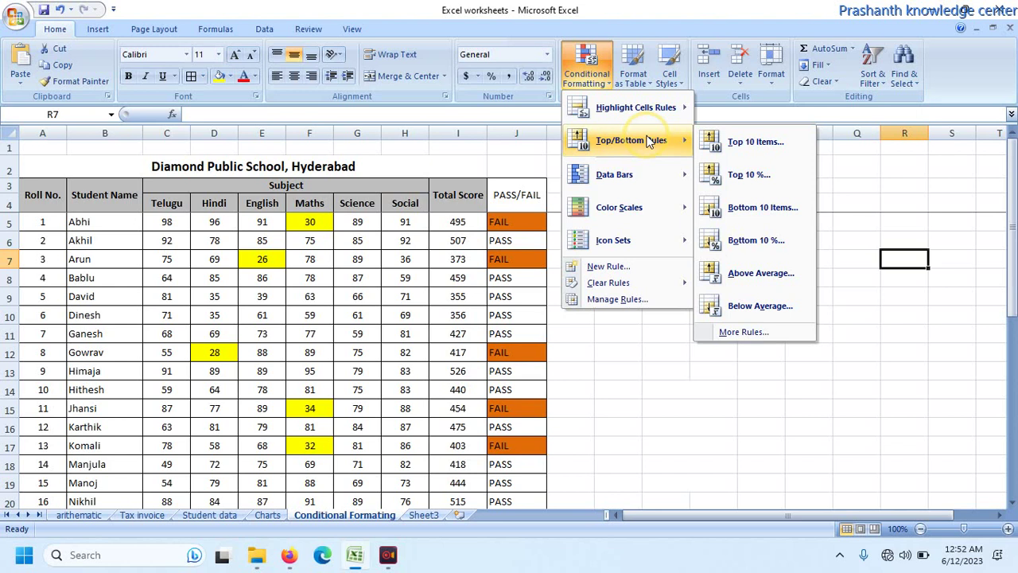
left_click(456, 219)
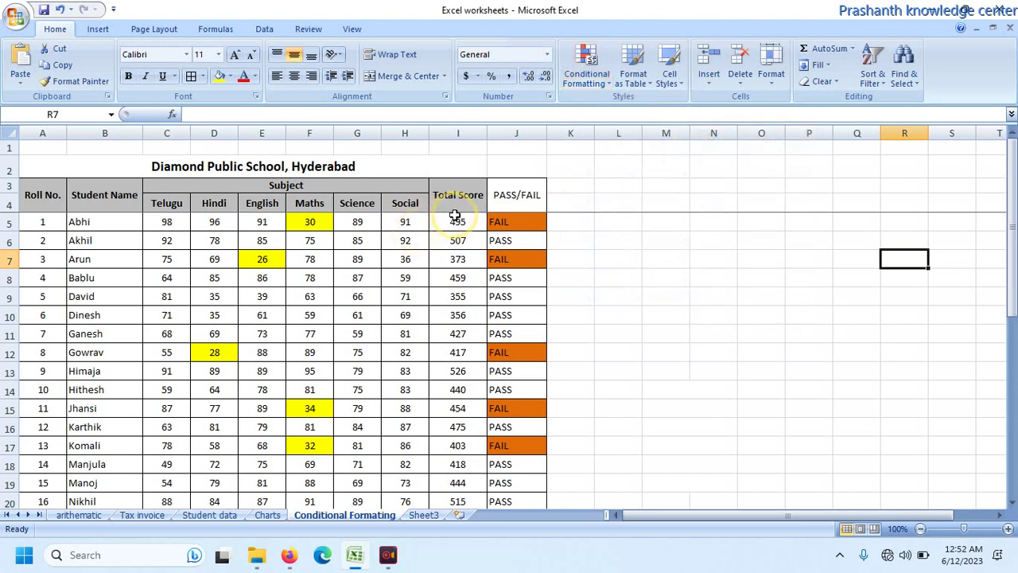
Apply a Top 10 Items rule with Light Red Fill with Dark Red Text to totals I5:I25
left_click(456, 218)
left_click_drag(456, 218, 458, 500)
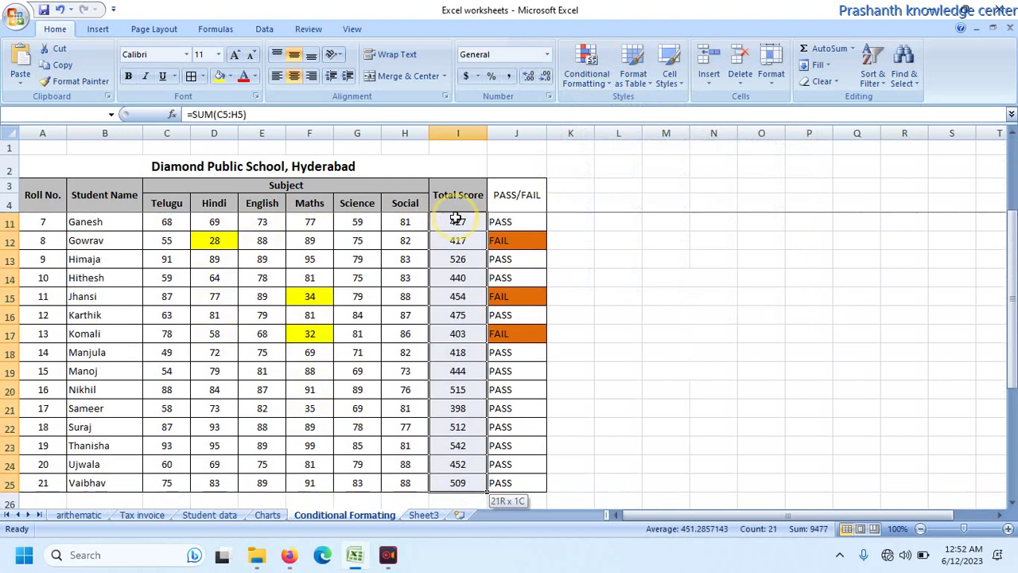
left_click_drag(457, 500, 457, 499)
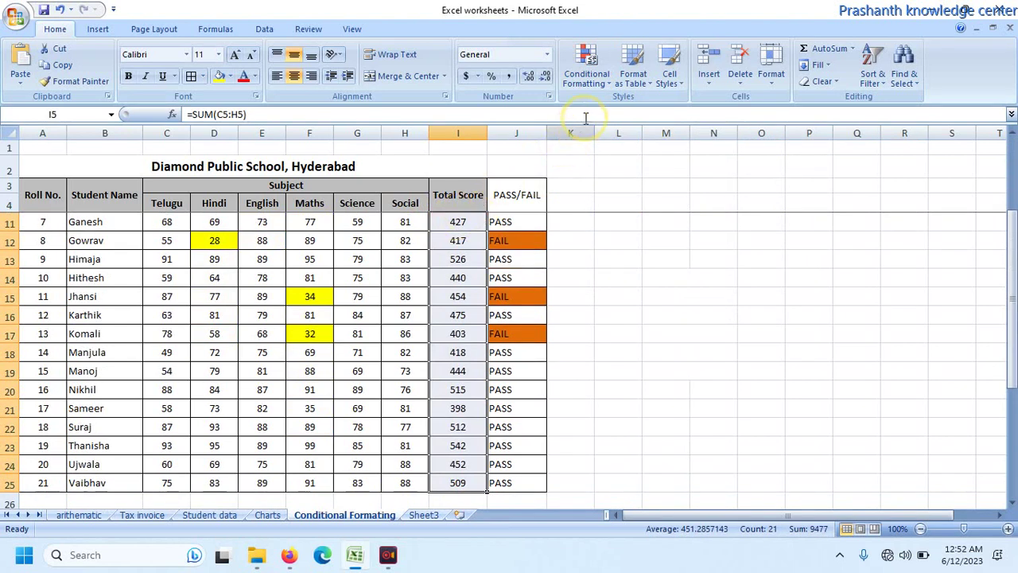
left_click(592, 82)
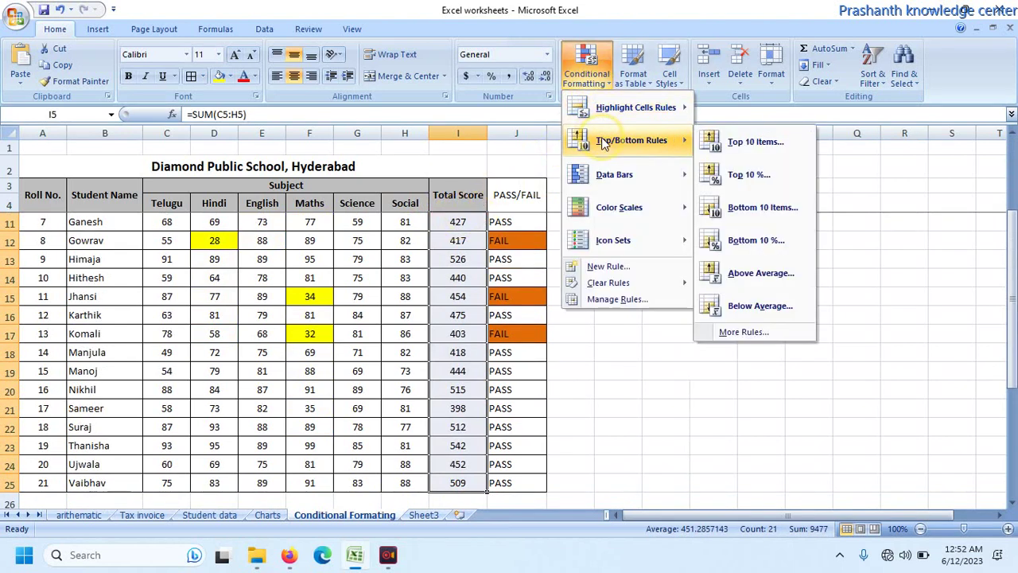
left_click(748, 141)
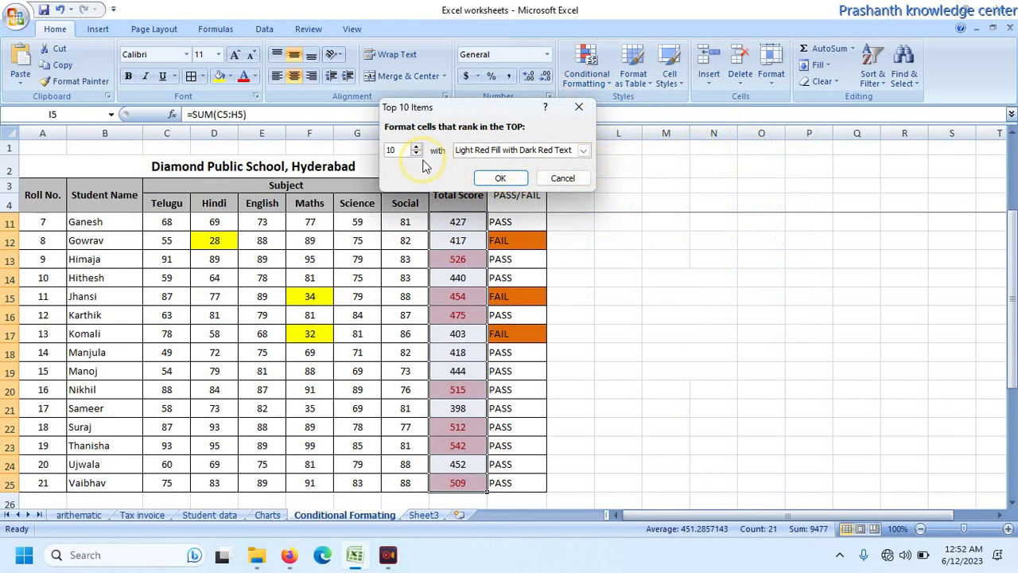
left_click(486, 151)
left_click(486, 151)
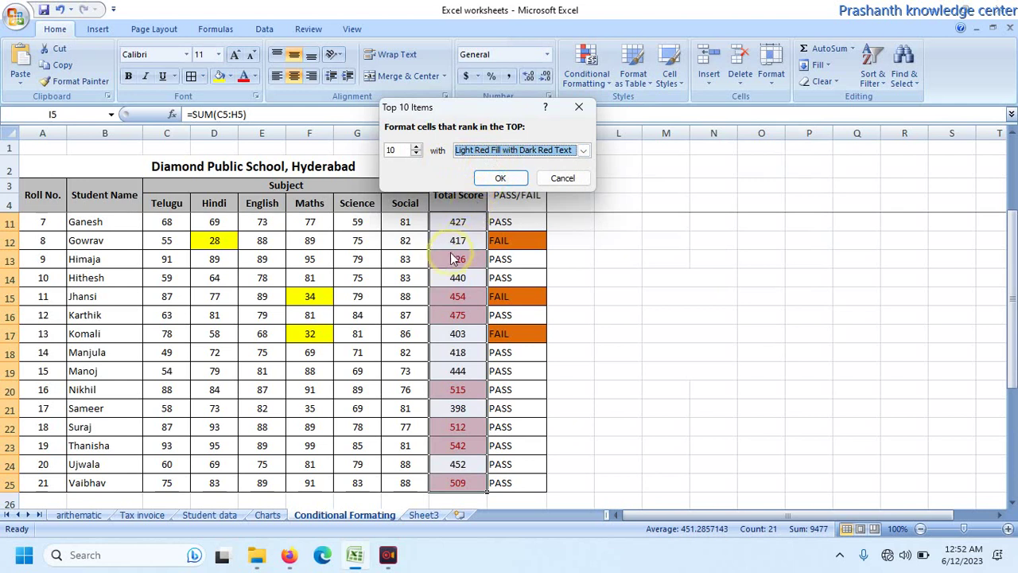
left_click(500, 178)
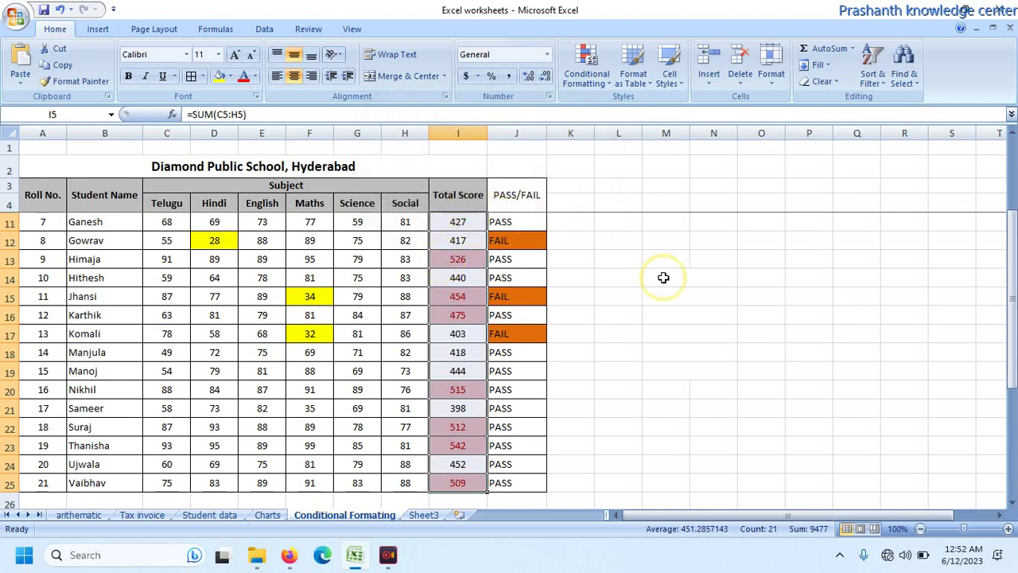
left_click(657, 275)
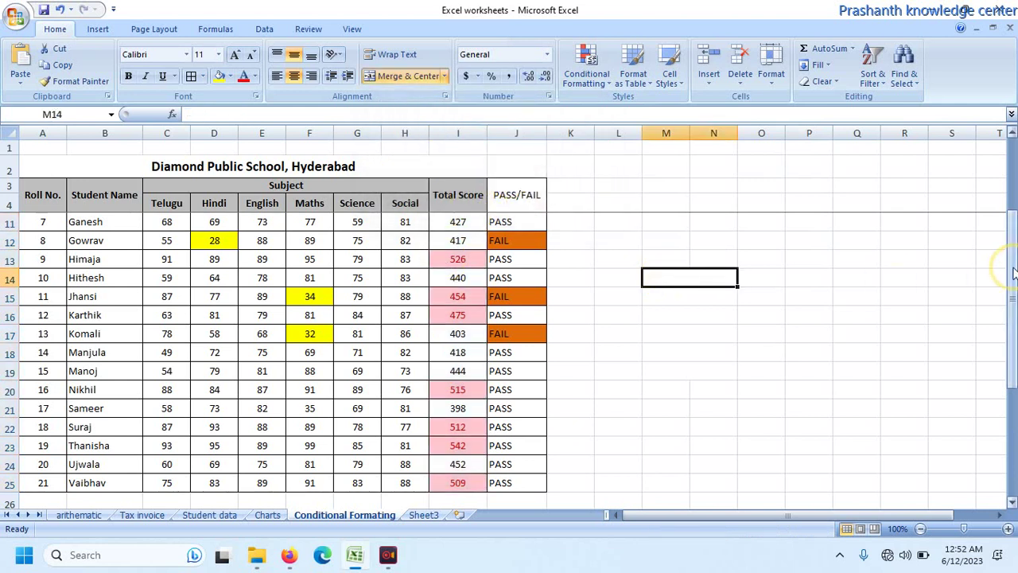
Test by entering 0 in G13, undo to restore 79, and reselect I5
left_click_drag(1013, 273, 1010, 203)
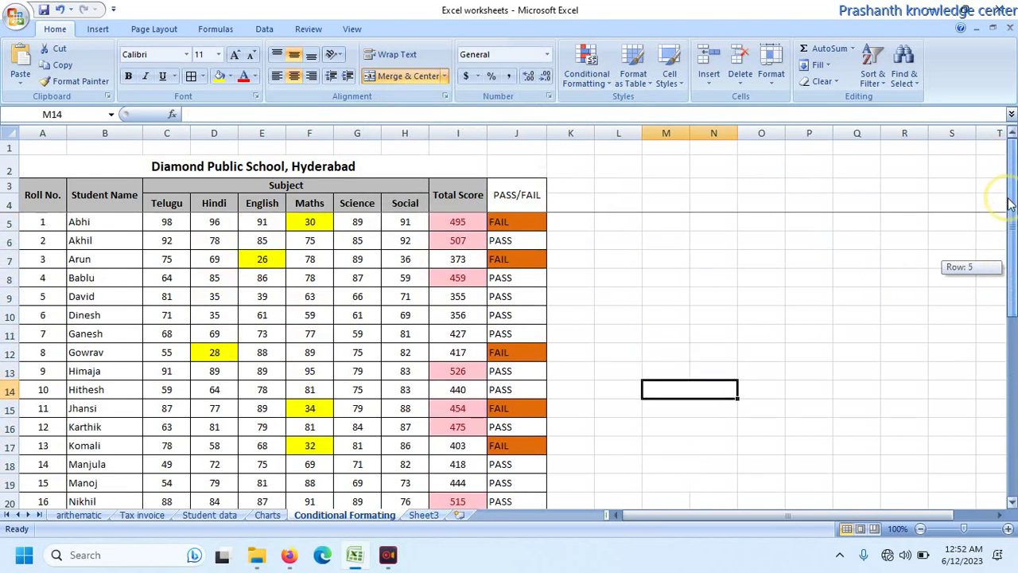
left_click_drag(1010, 203, 1010, 261)
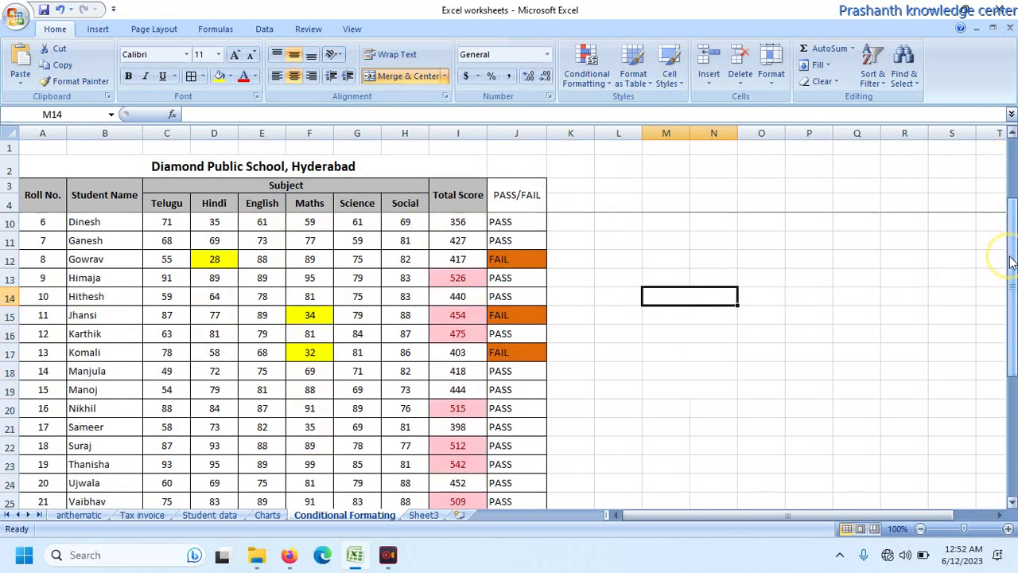
left_click(372, 277)
type("0")
key("Return")
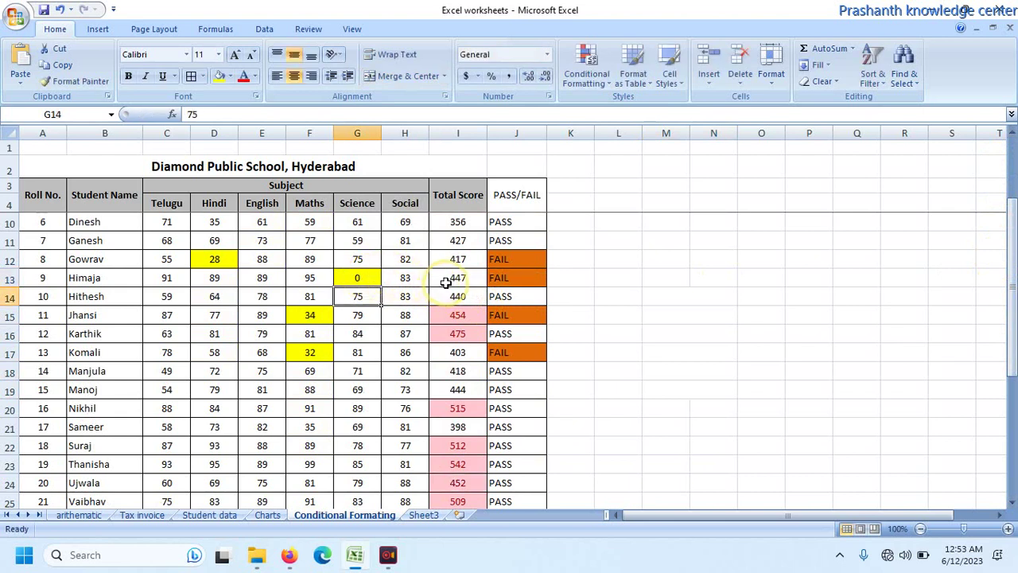
key("ctrl+z")
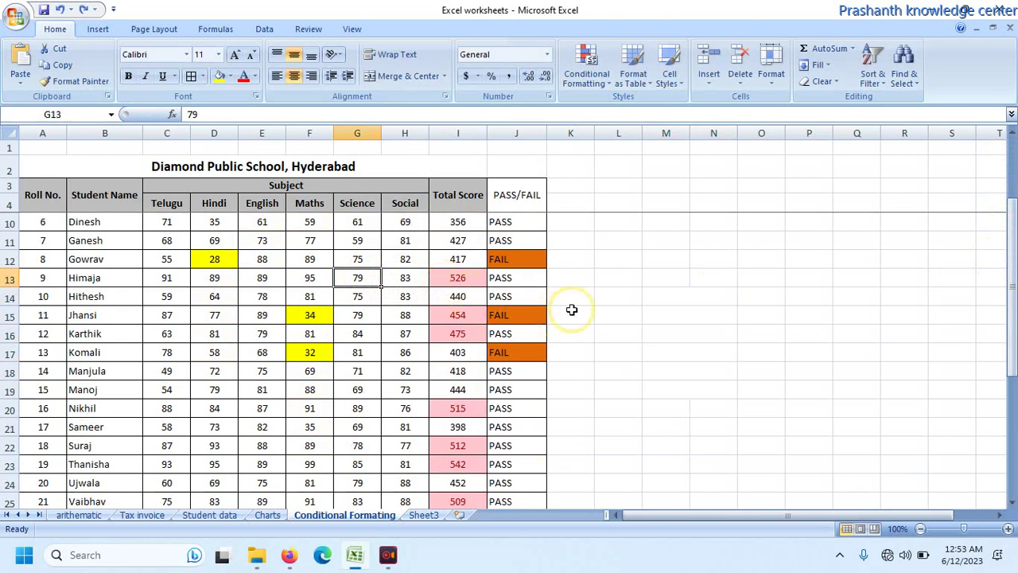
left_click(1008, 157)
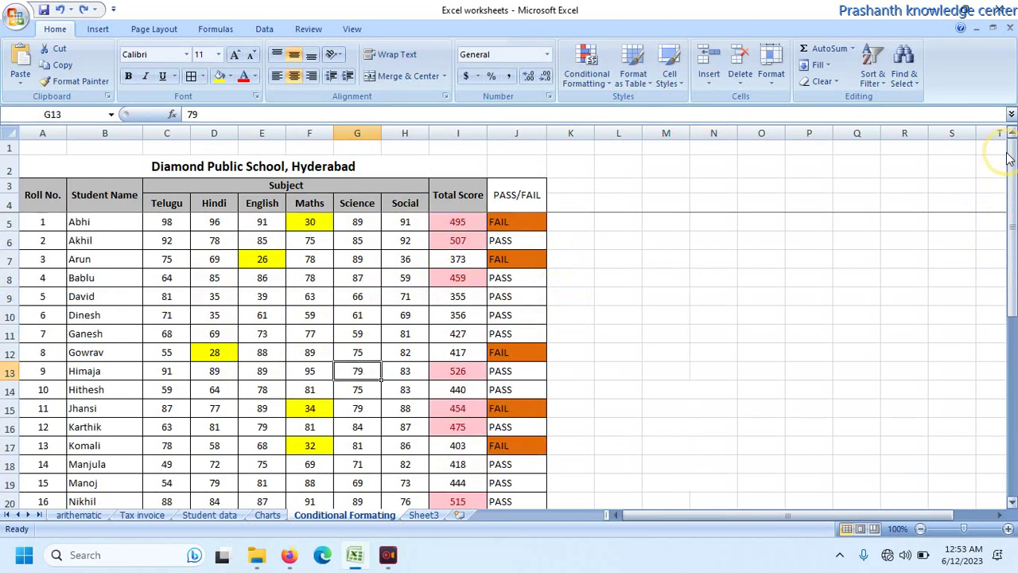
left_click(454, 224)
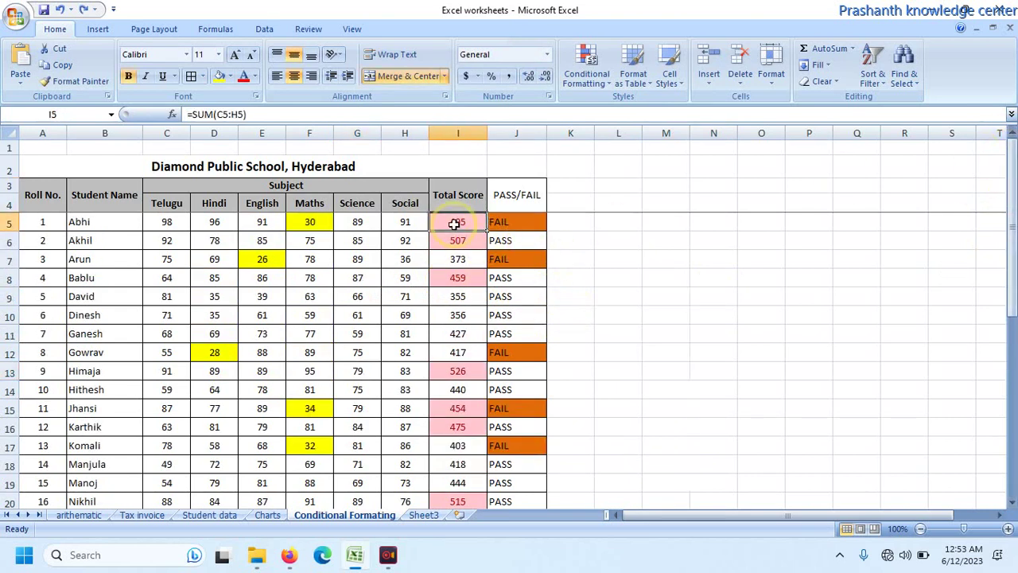
Clear the light red top-10 highlighting rules from the Total Score column
key("shift+Down")
key("shift+Down")
key("shift+Down")
key("shift+Down")
key("shift+Down")
key("shift+Down")
key("shift+Down")
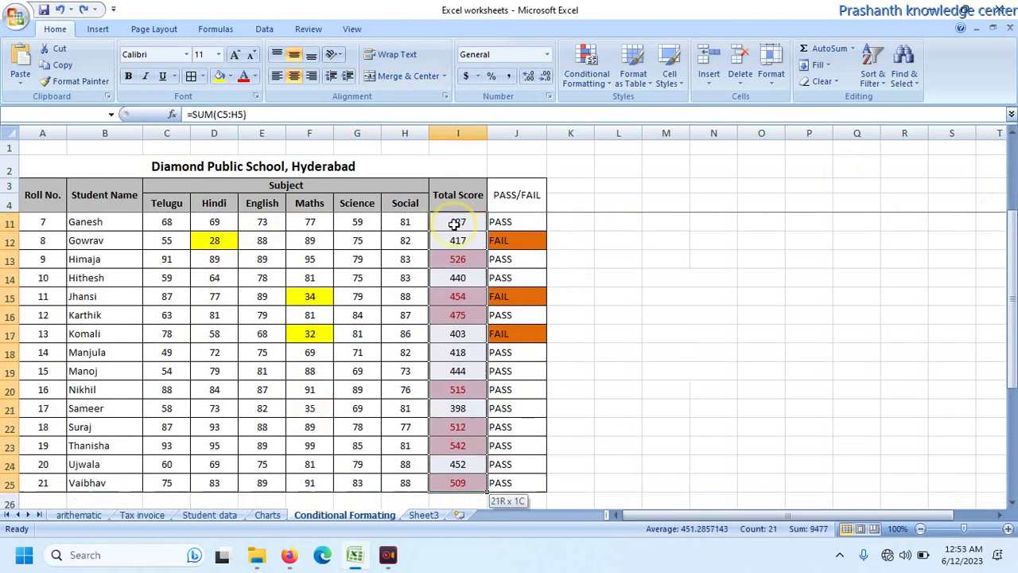
left_click(589, 71)
mouse_move(616, 241)
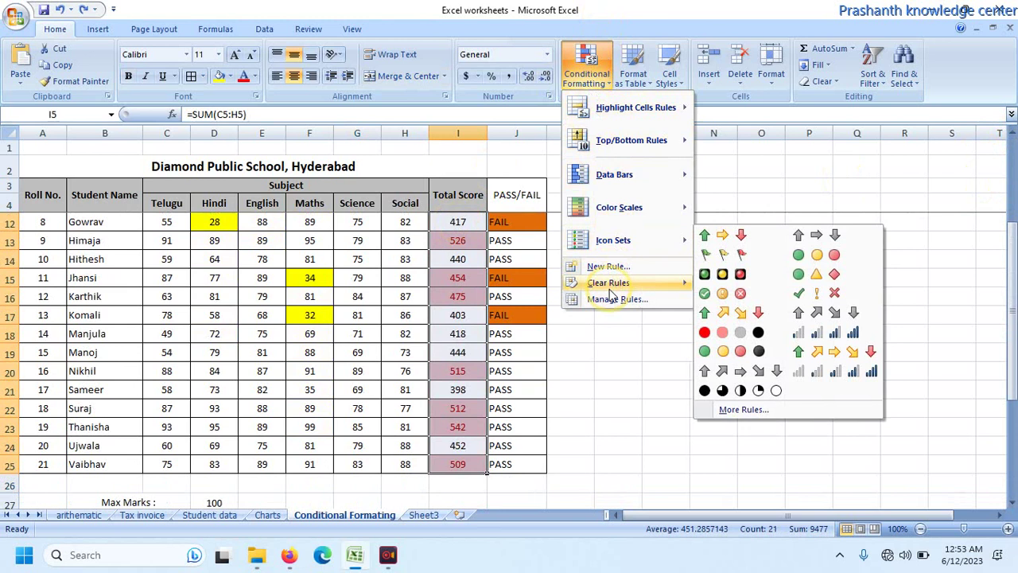
mouse_move(611, 293)
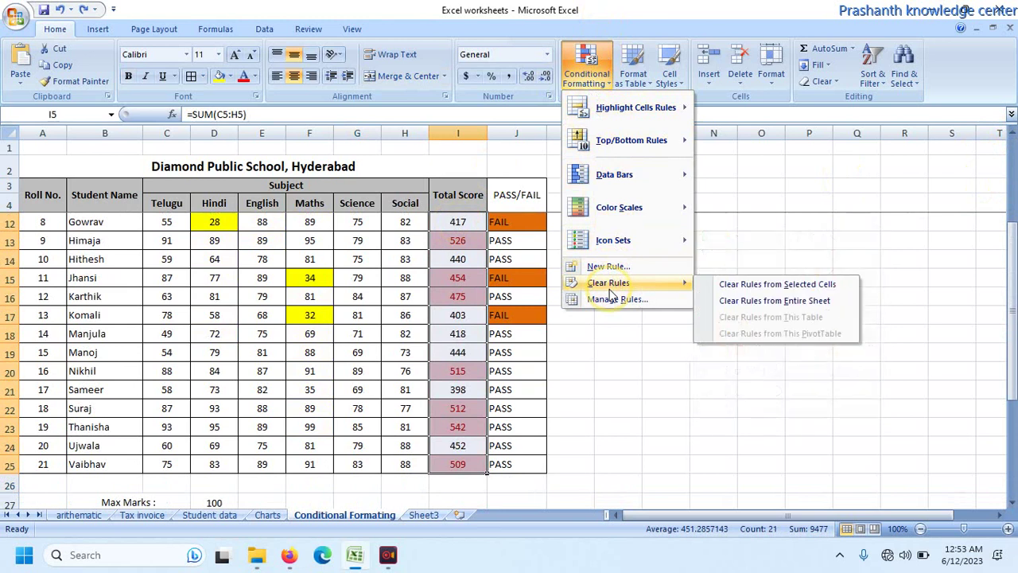
left_click(722, 286)
left_click(718, 285)
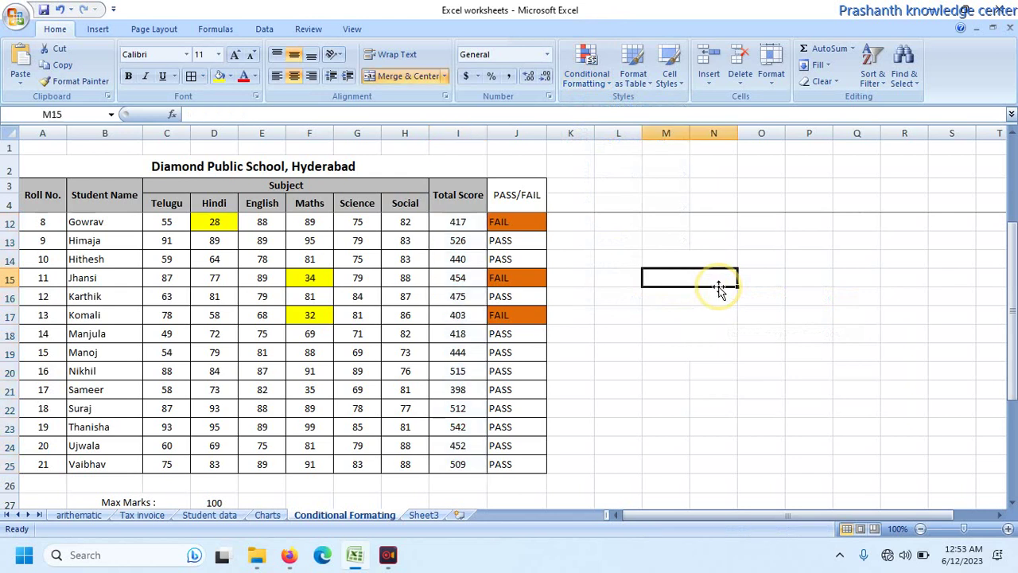
Apply blue gradient data bars to the Total Score cells I5:I25
left_click(451, 473)
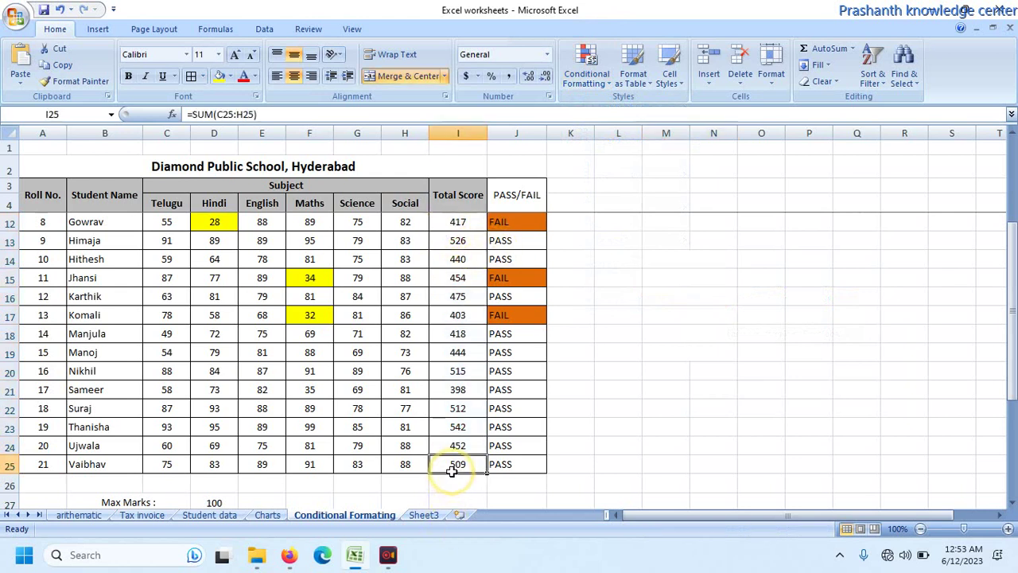
key("Up")
key("Up")
key("Up")
key("Up")
key("Up")
key("Up")
key("Up")
key("Up")
key("Up")
key("Down")
key("Down")
key("shift+Down")
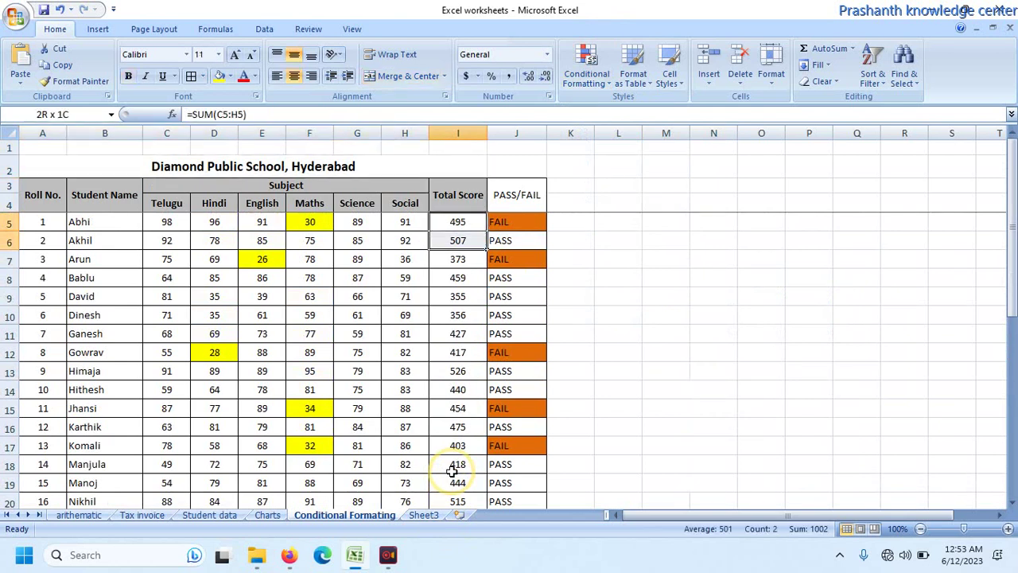
key("shift+Down")
key("shift+Down")
key("shift+Down")
key("shift+Down")
key("shift+Down")
key("shift+Down")
left_click_drag(451, 472, 453, 465)
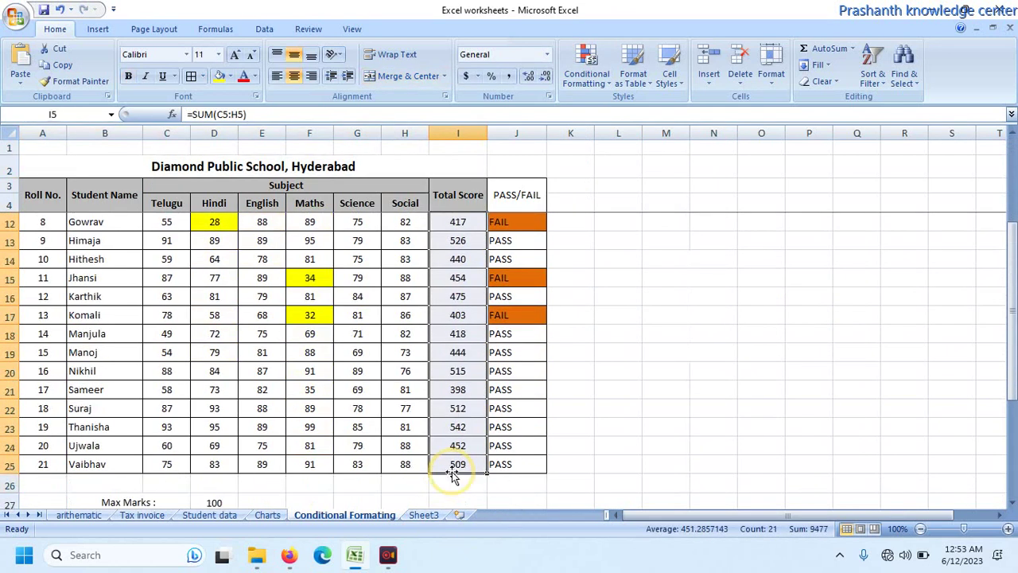
left_click(591, 81)
mouse_move(620, 141)
mouse_move(616, 173)
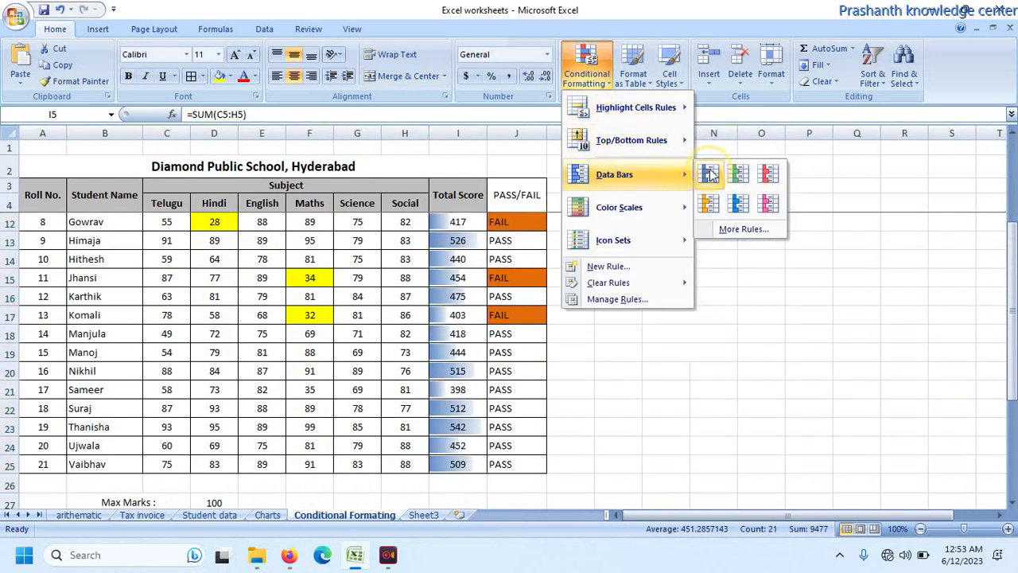
left_click(710, 174)
scroll(682, 182, "up", 3)
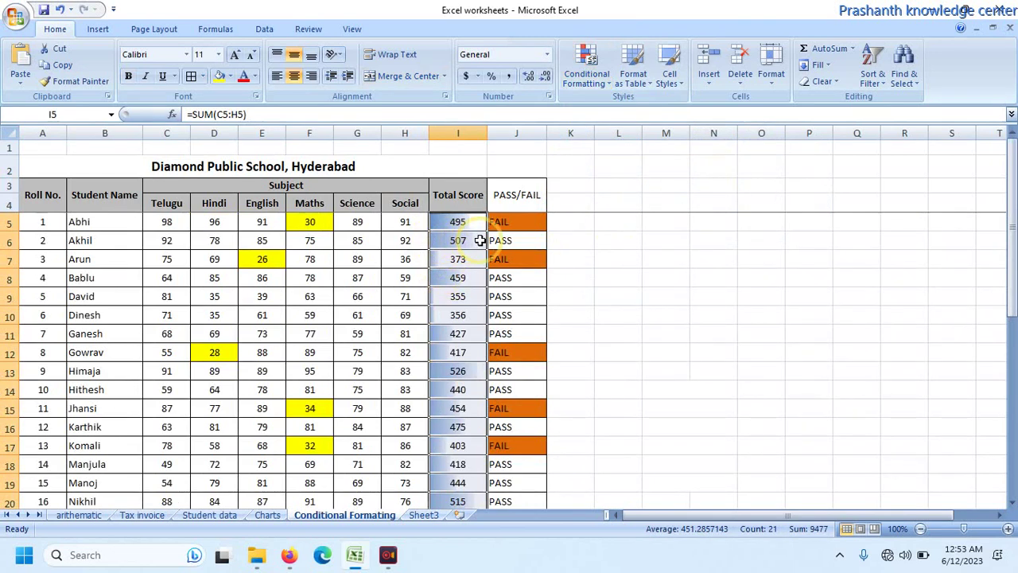
left_click(454, 240)
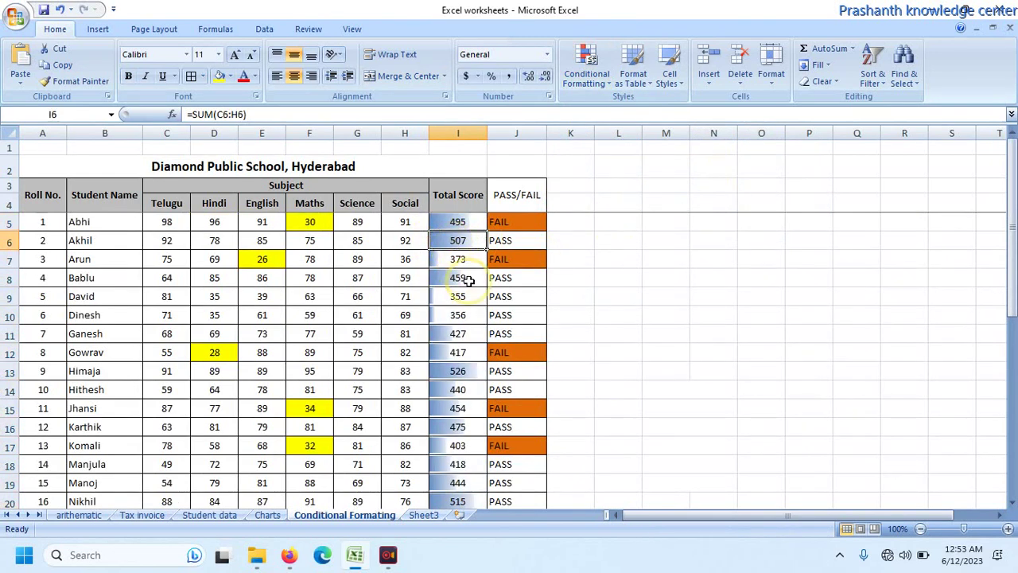
Enter 200 in I6, then undo it to restore the original total of 507
type("200")
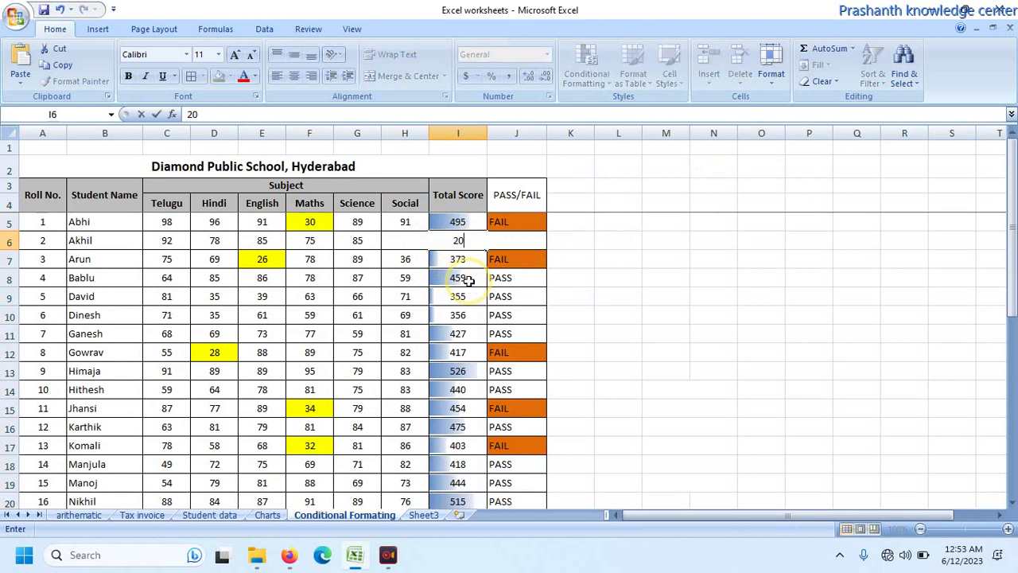
key("Return")
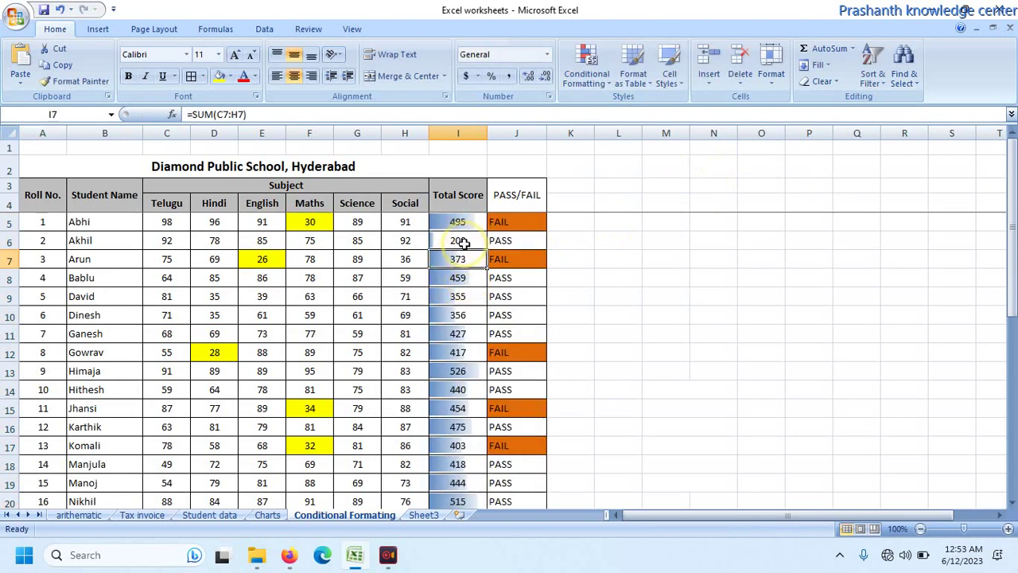
key("ctrl+z")
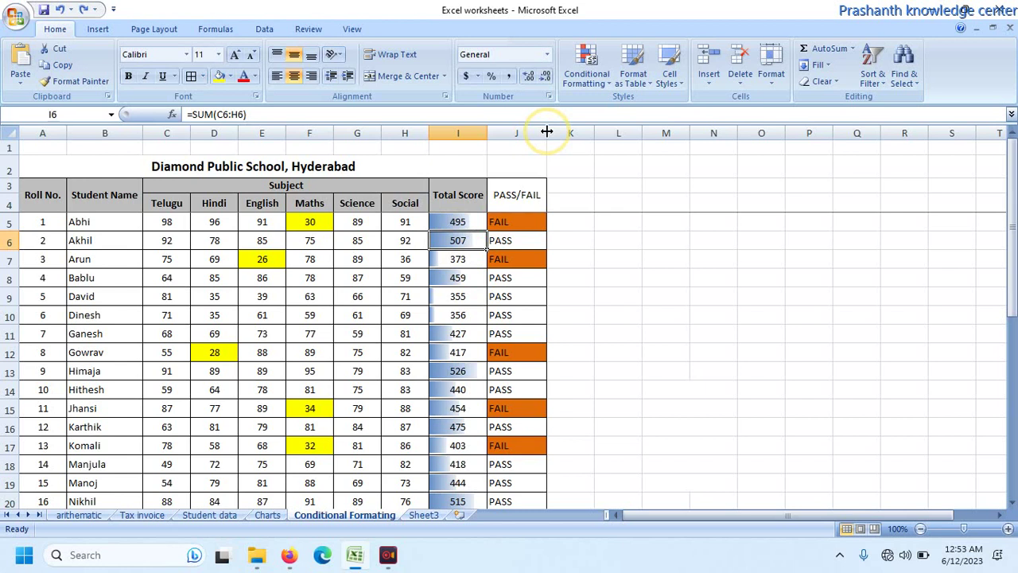
Clear the data bar rules from the Total Score cells I5:I25
left_click(587, 70)
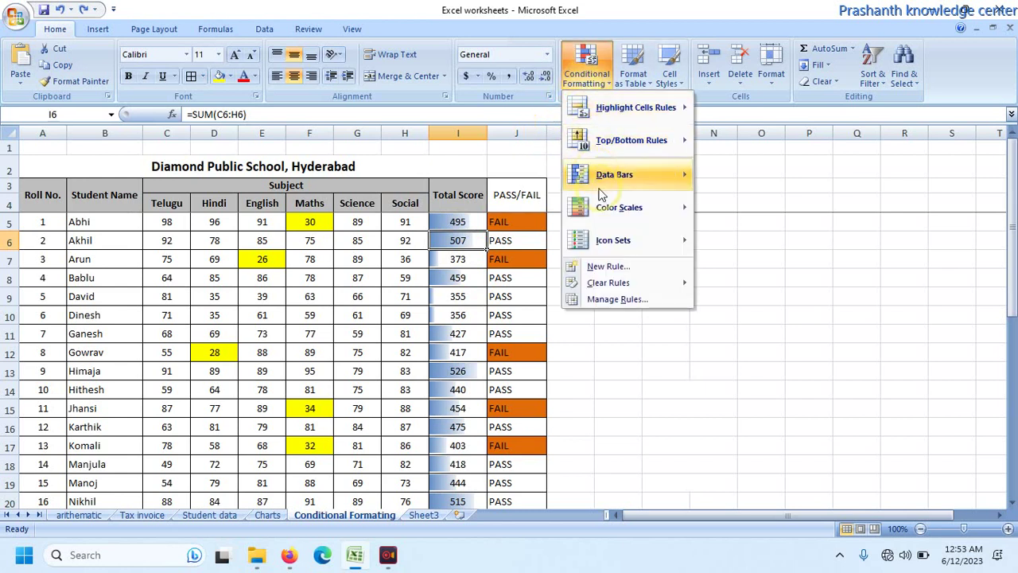
left_click(455, 193)
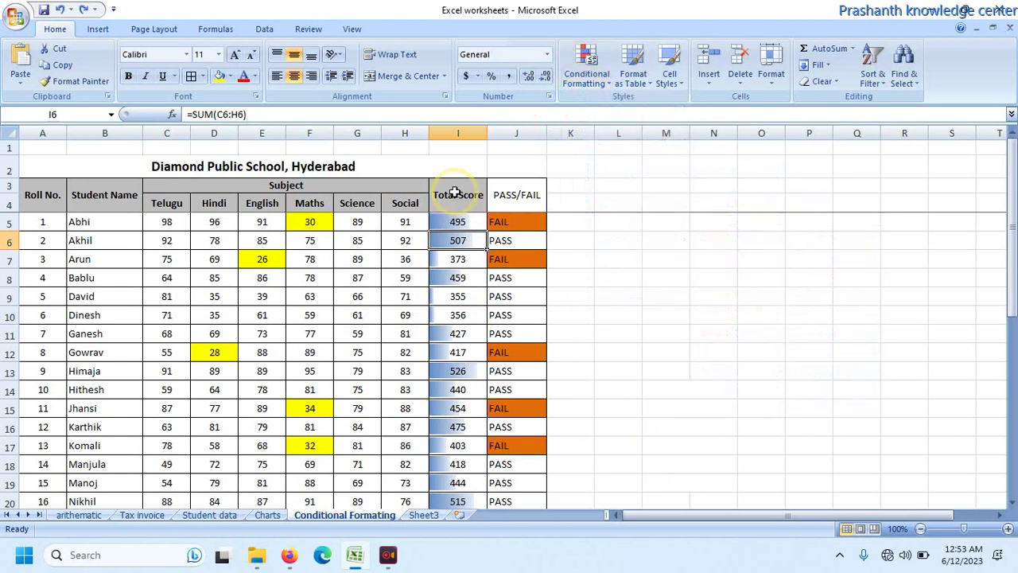
left_click(458, 221)
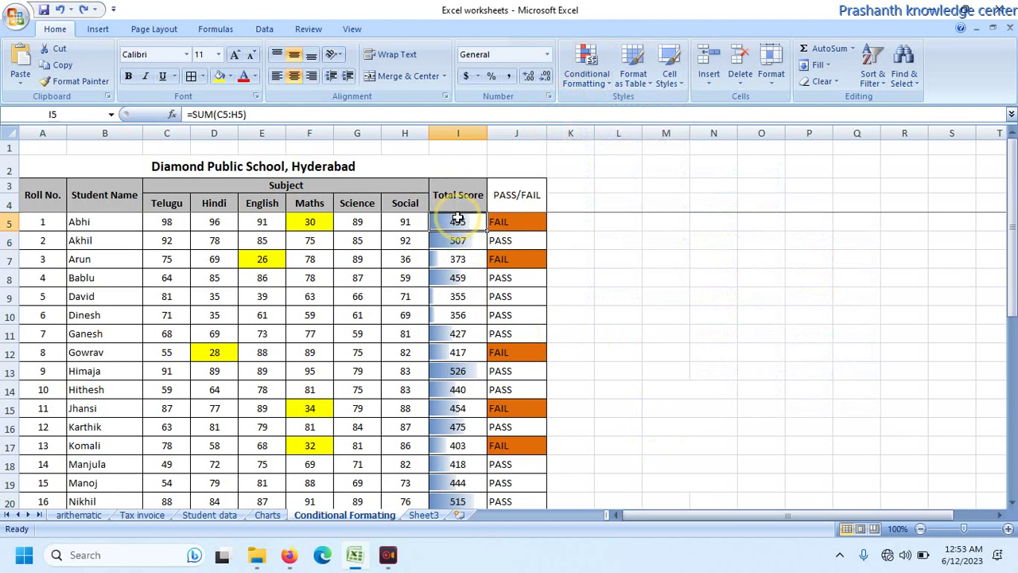
left_click_drag(458, 218, 458, 238)
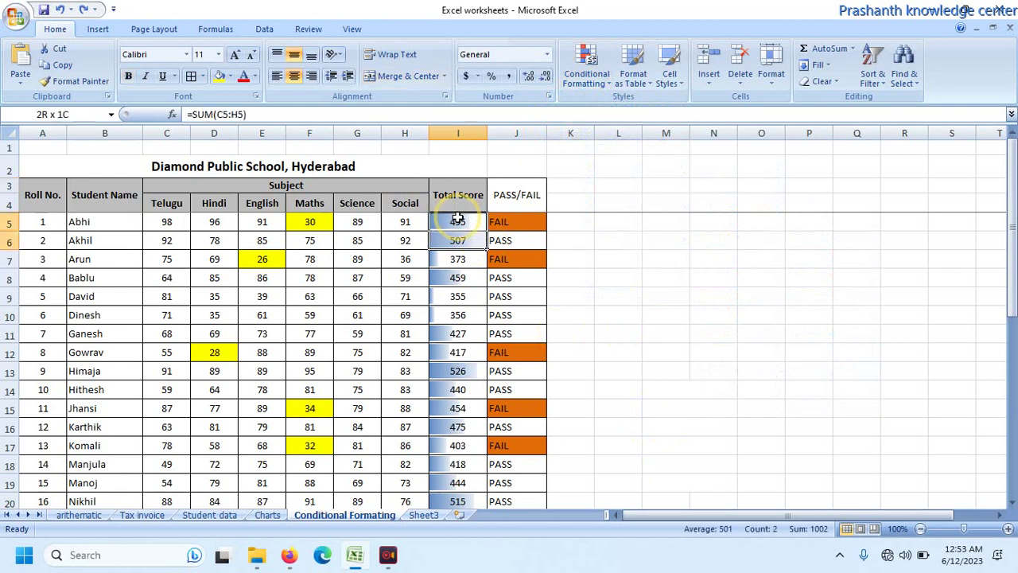
key("shift+Down")
key("shift+Down")
key("shift+Down")
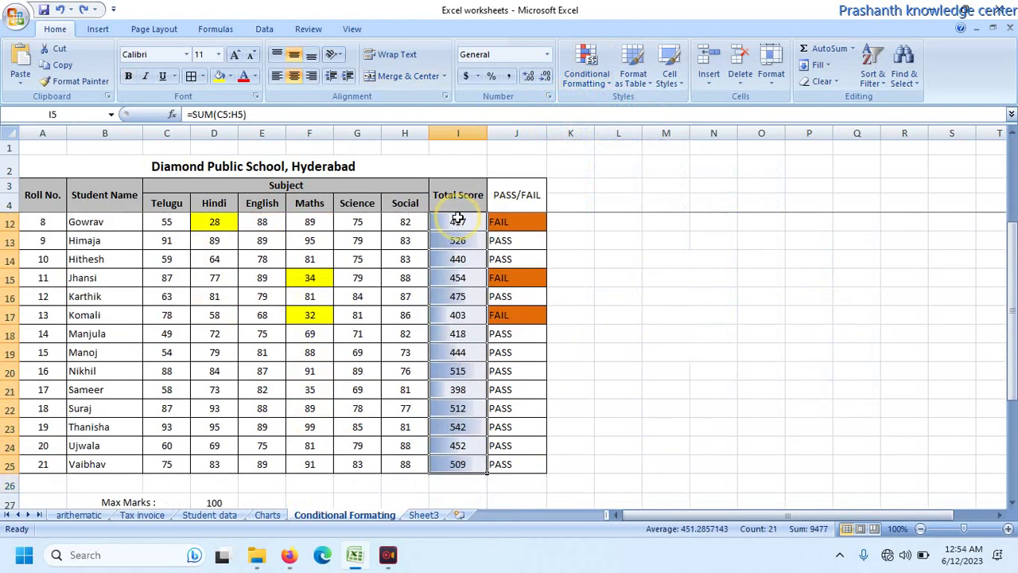
left_click(586, 76)
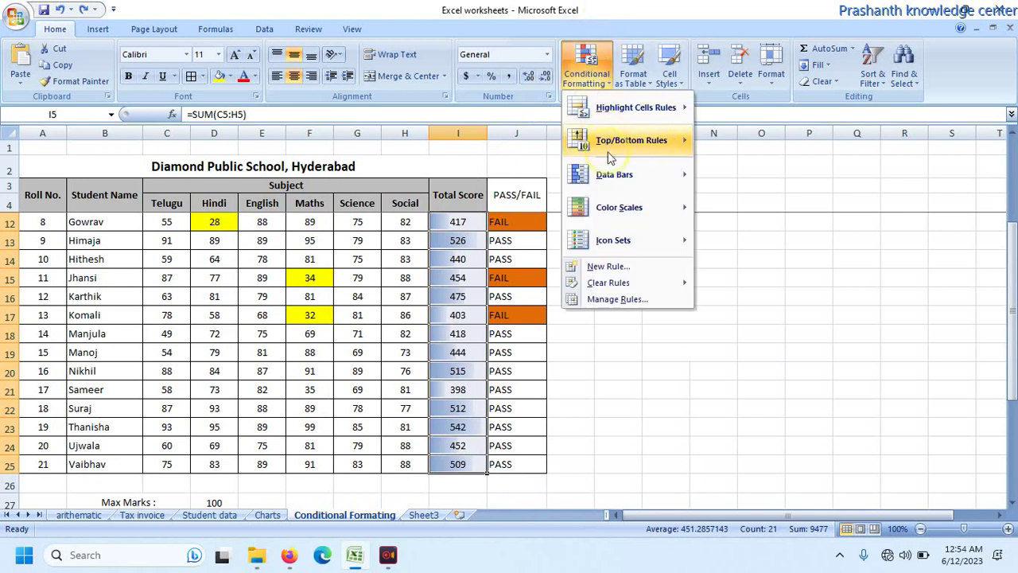
mouse_move(665, 284)
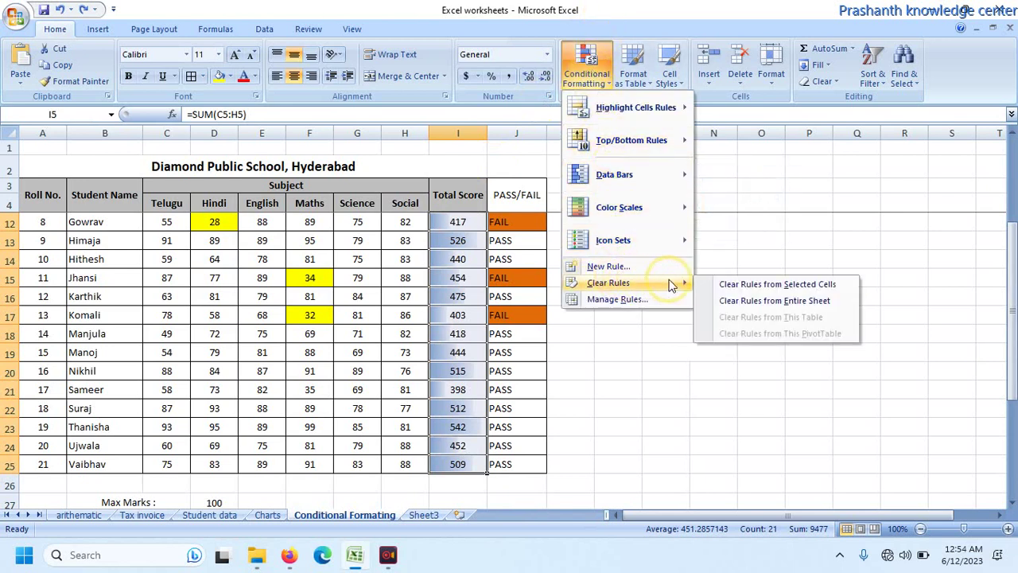
left_click(723, 284)
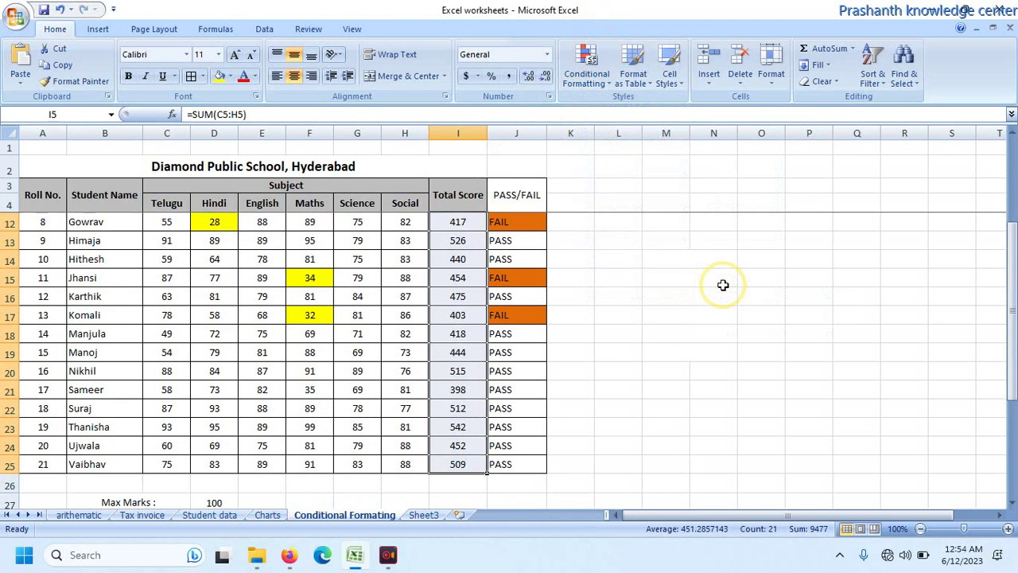
Add a traffic-light icon set rule: green at 80 percent or more, yellow from 35 percent
left_click(589, 79)
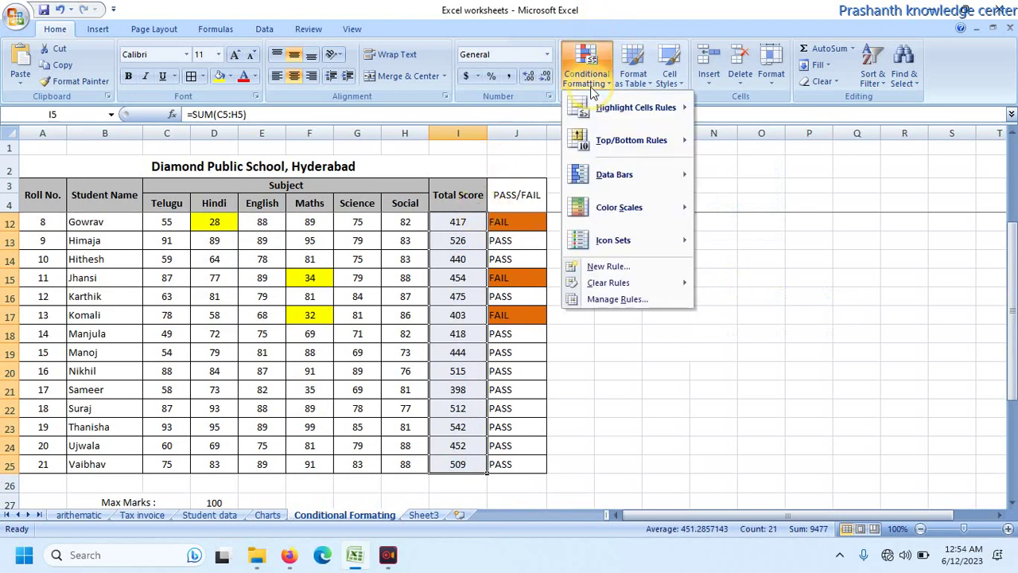
mouse_move(680, 241)
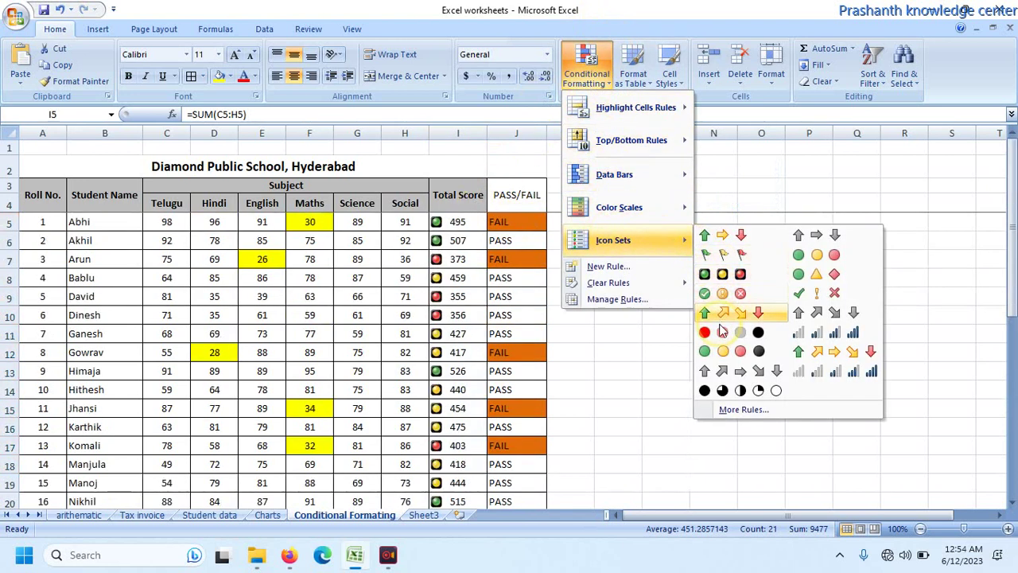
left_click(725, 409)
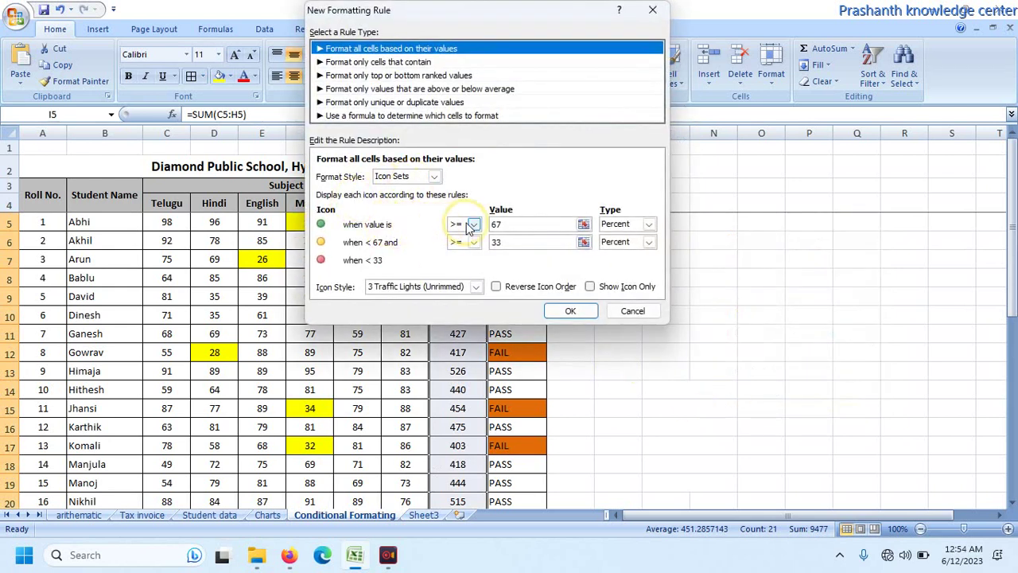
left_click(510, 225)
type("80")
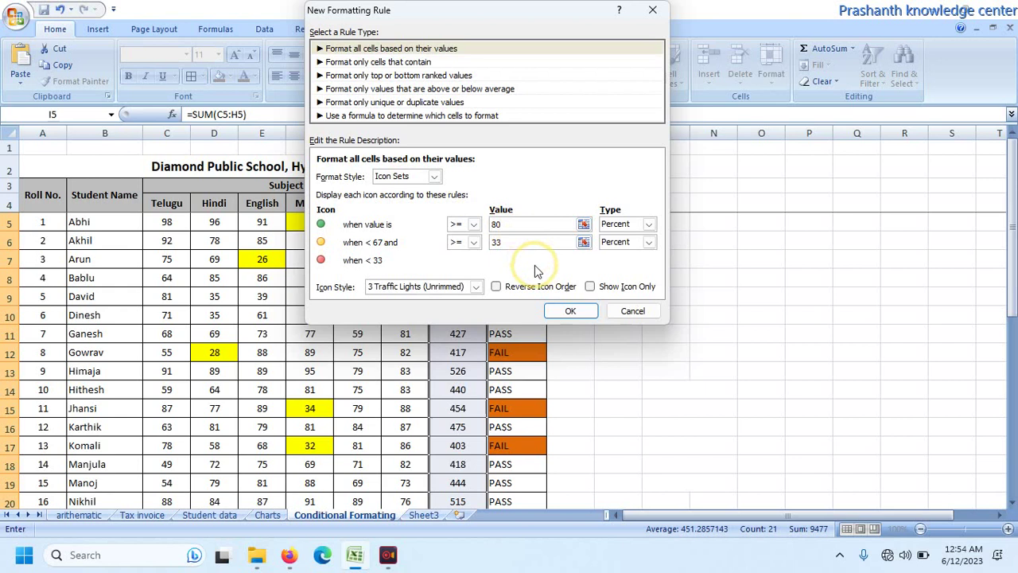
left_click(516, 242)
type("35")
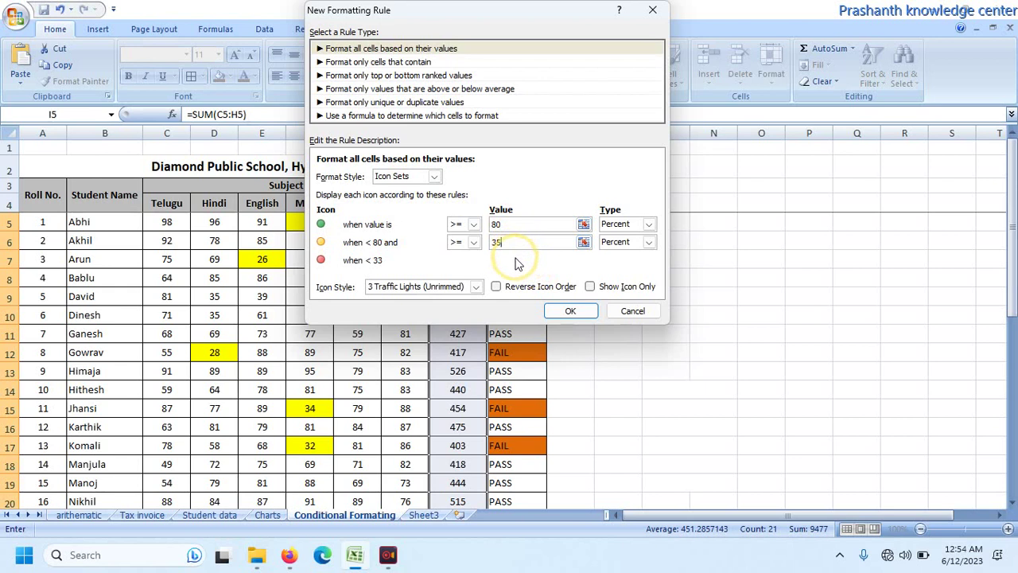
left_click(473, 243)
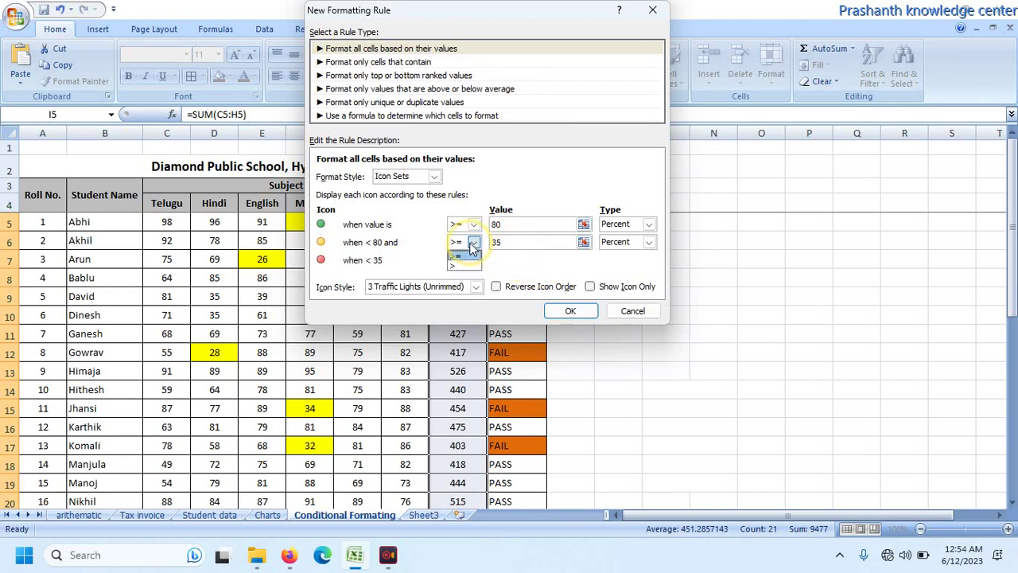
left_click(457, 252)
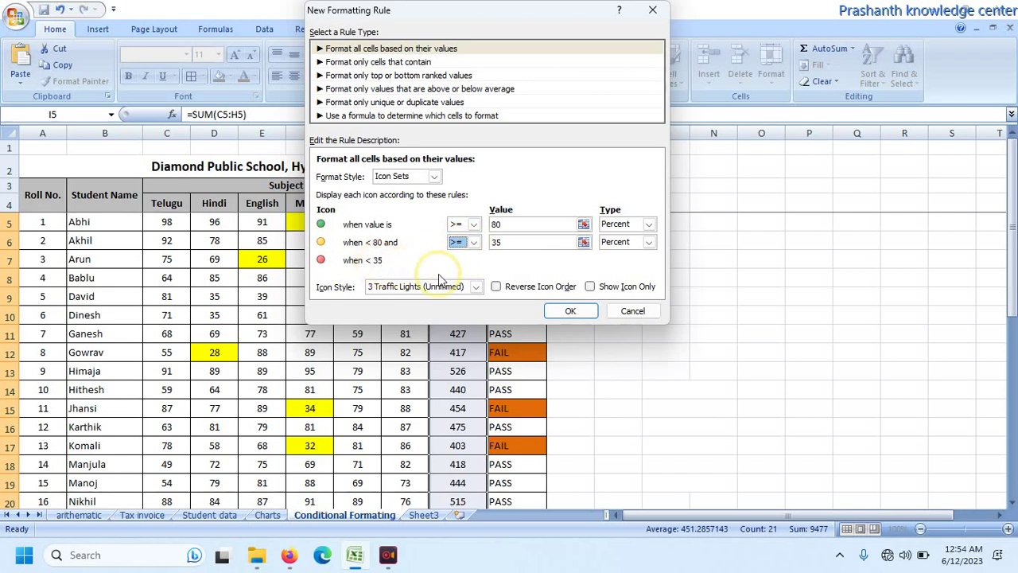
left_click(565, 311)
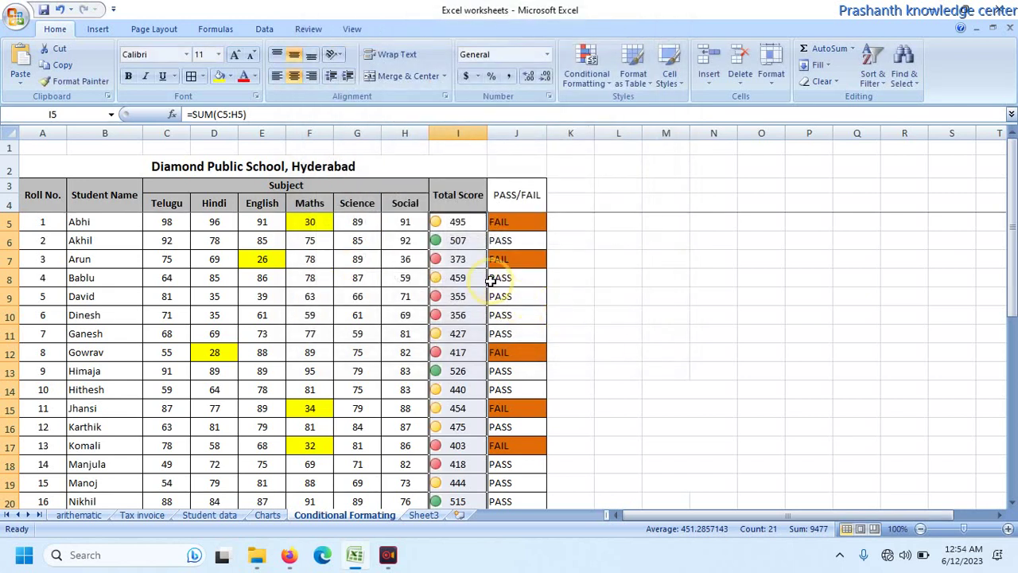
Change the roll 5 student's Maths mark in F9 to 35, then to 28
left_click(464, 255)
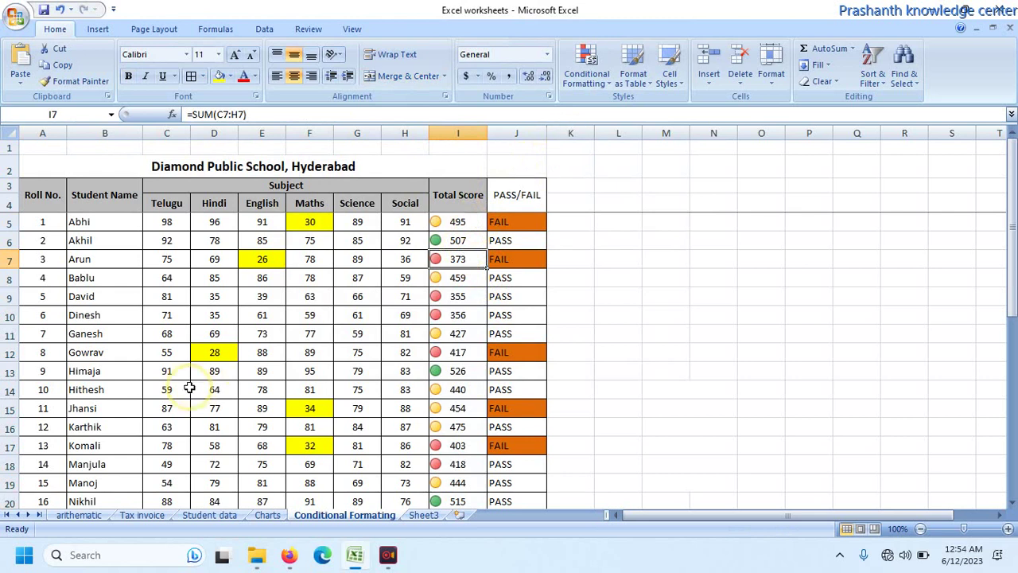
left_click(309, 292)
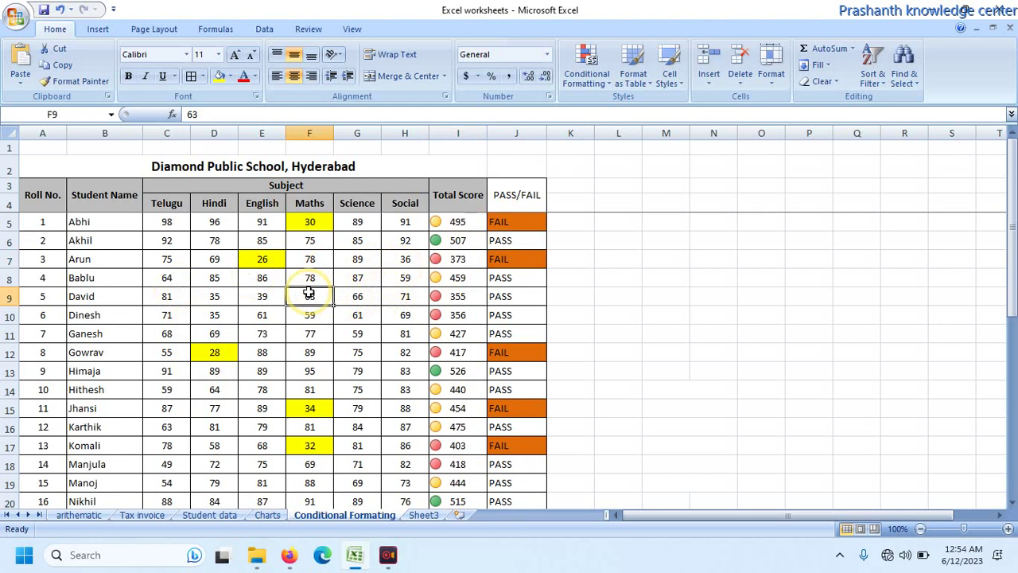
type("35")
key("Return")
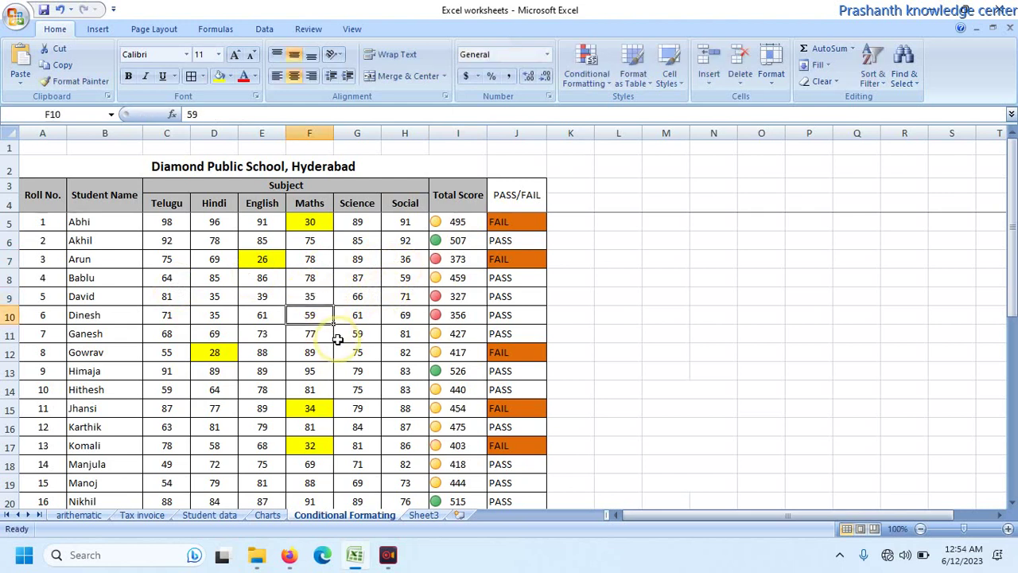
left_click(316, 300)
type("28")
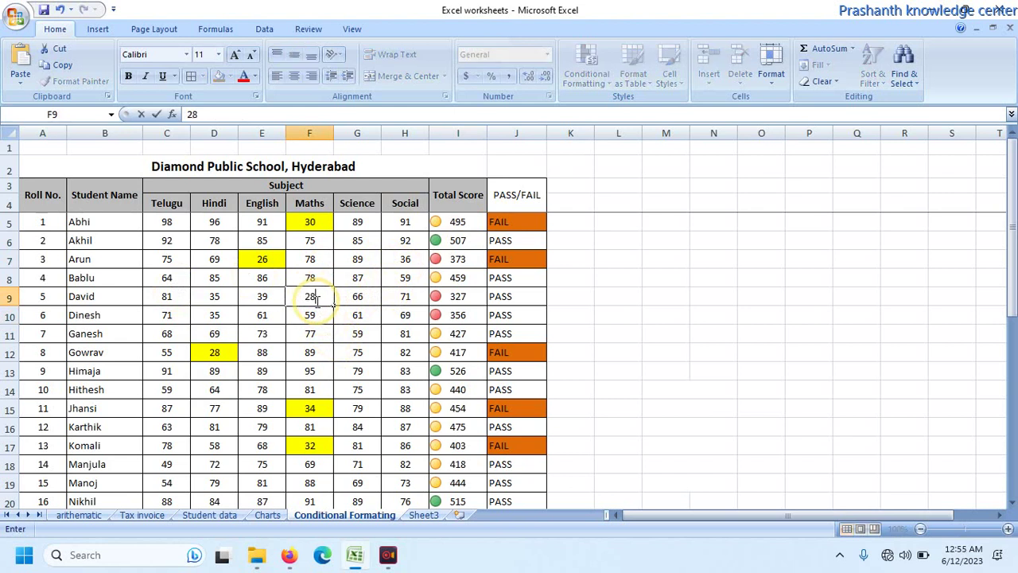
key("Return")
left_click_drag(316, 300, 357, 317)
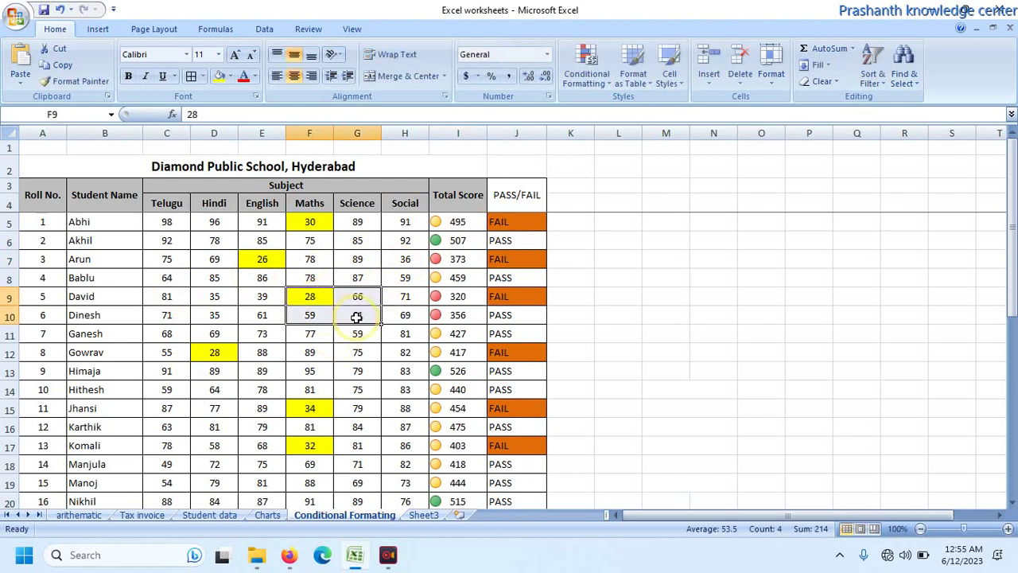